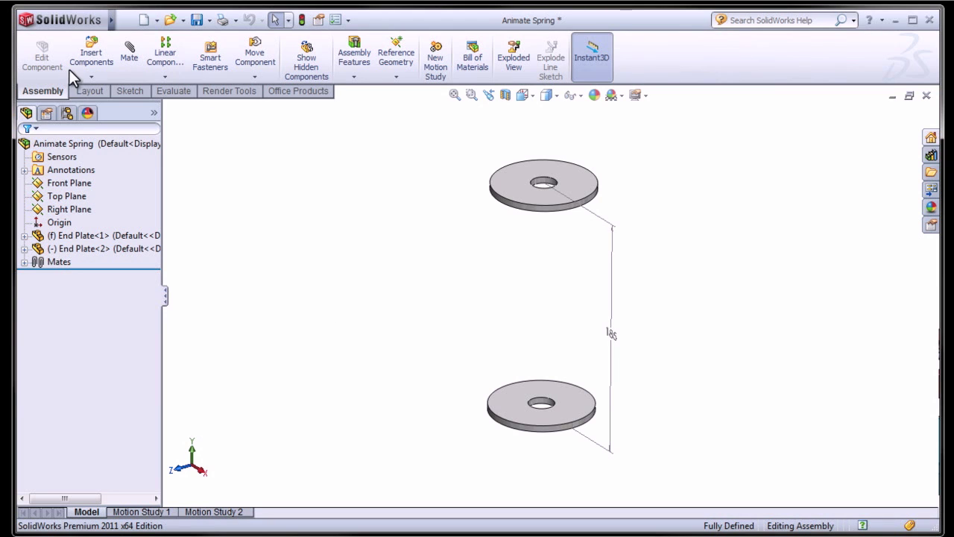
Insert a new part into the assembly, positioned on the assembly's Front Plane
click(91, 77)
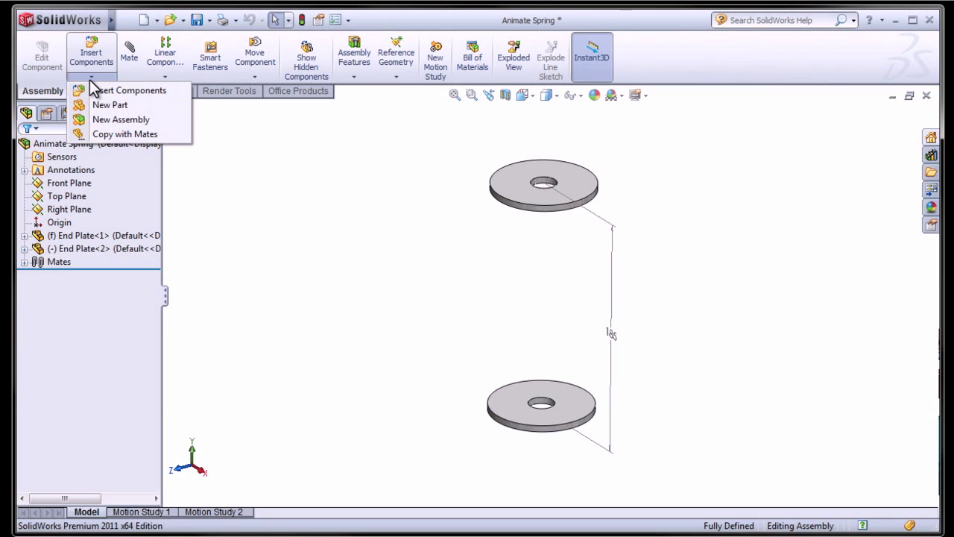
click(144, 104)
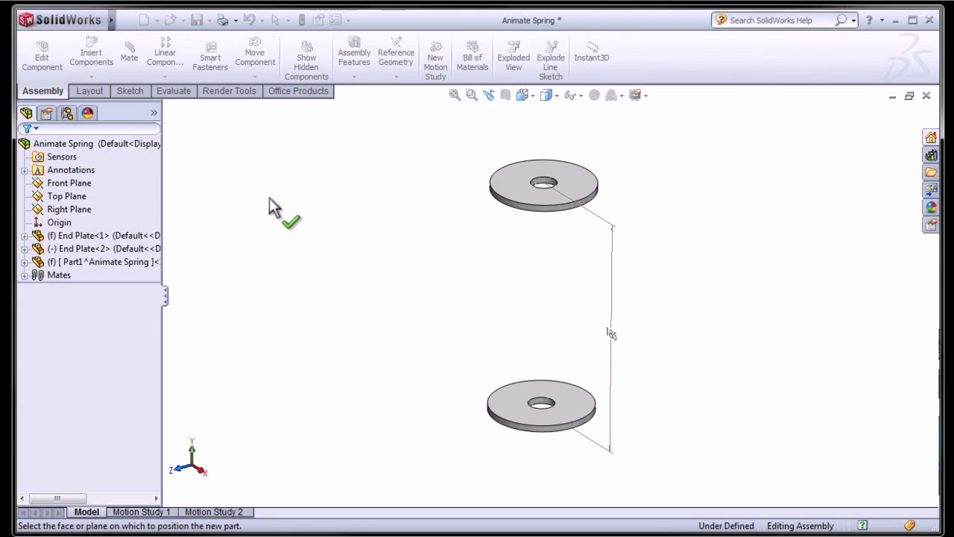
click(44, 184)
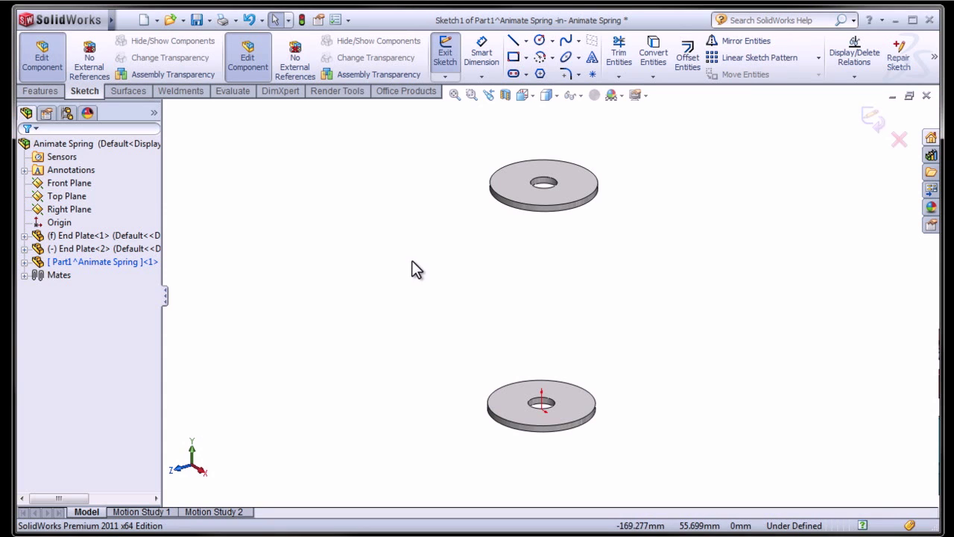
Sketch a vertical line about 211 mm long from the origin in the lower plate up past the upper plate
right_drag(412, 260, 412, 203)
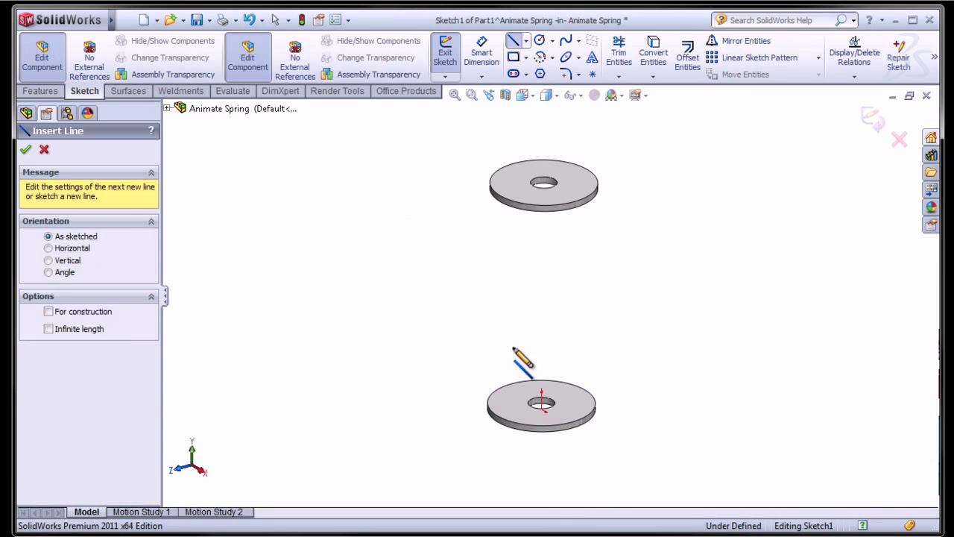
click(542, 403)
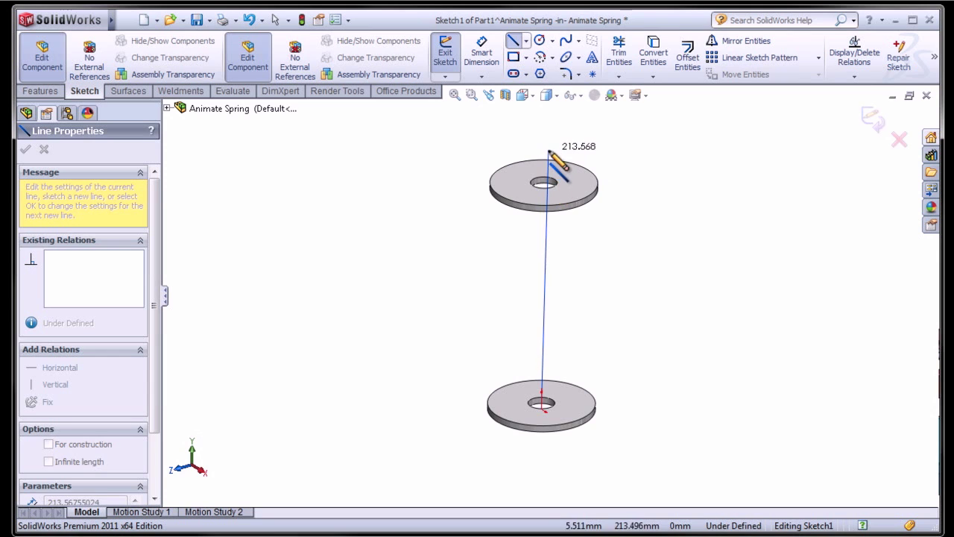
click(545, 152)
key(Escape)
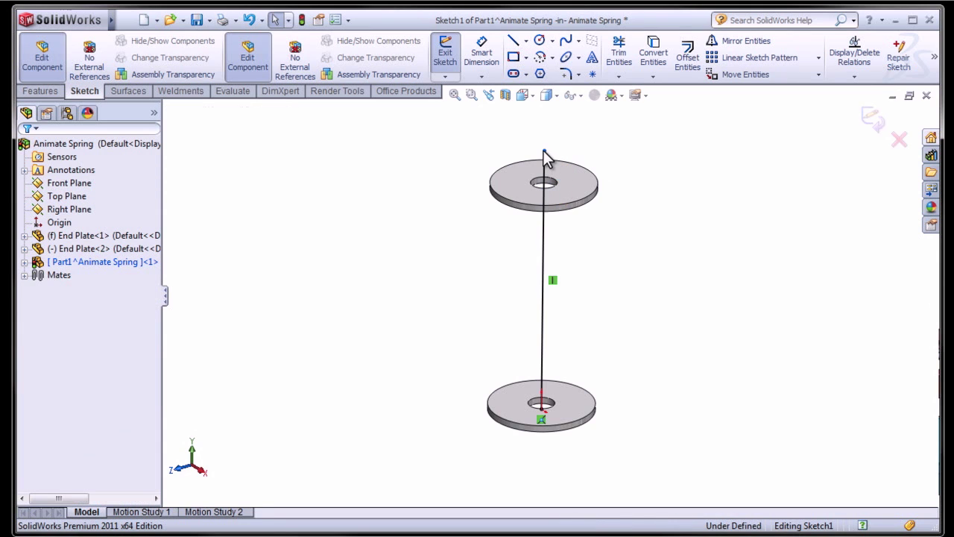
Make the line's upper endpoint coincident with the circular hole edge of the upper end plate and exit the sketch
click(544, 151)
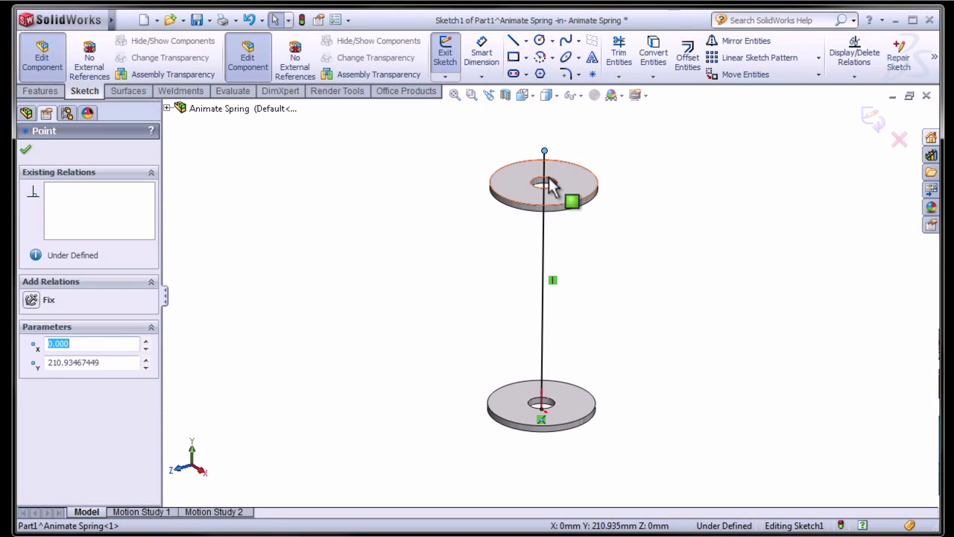
ctrl+click(549, 183)
click(602, 120)
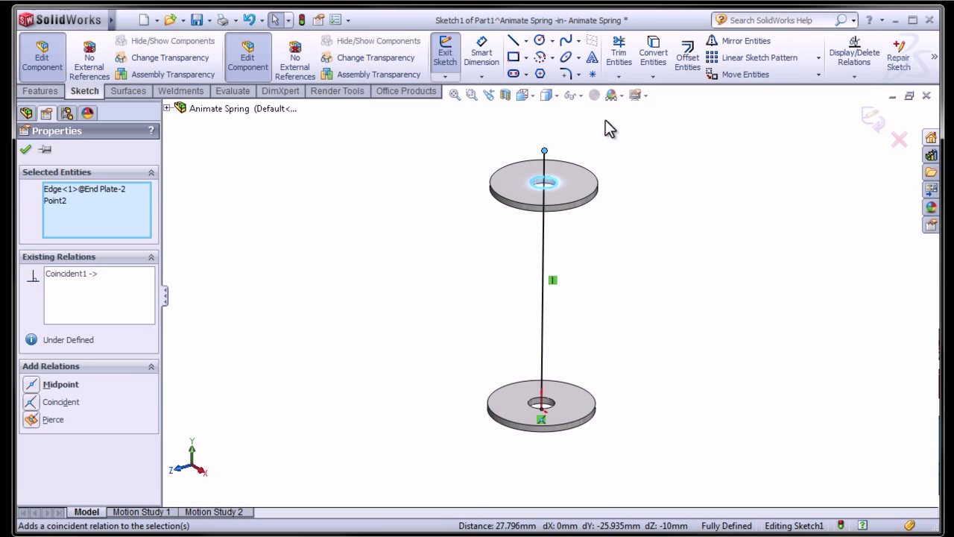
key(Escape)
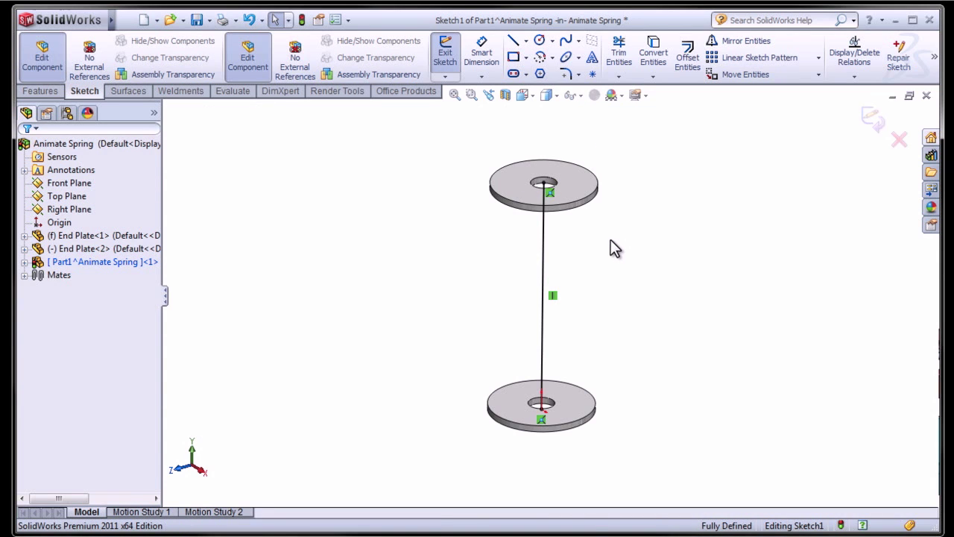
click(869, 116)
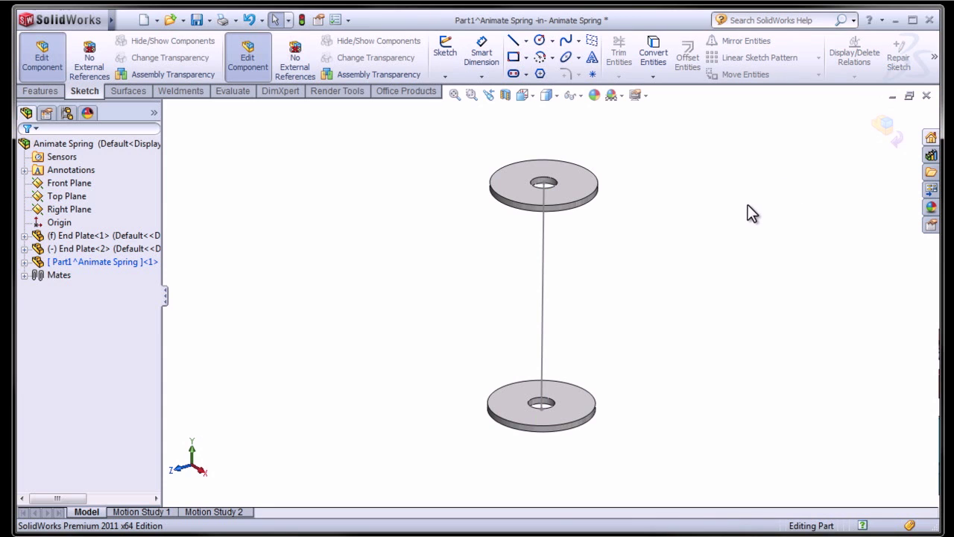
Start a sketch on the new part's Front Plane and draw a circle of about 8.6 mm radius beside the origin
click(24, 262)
click(82, 328)
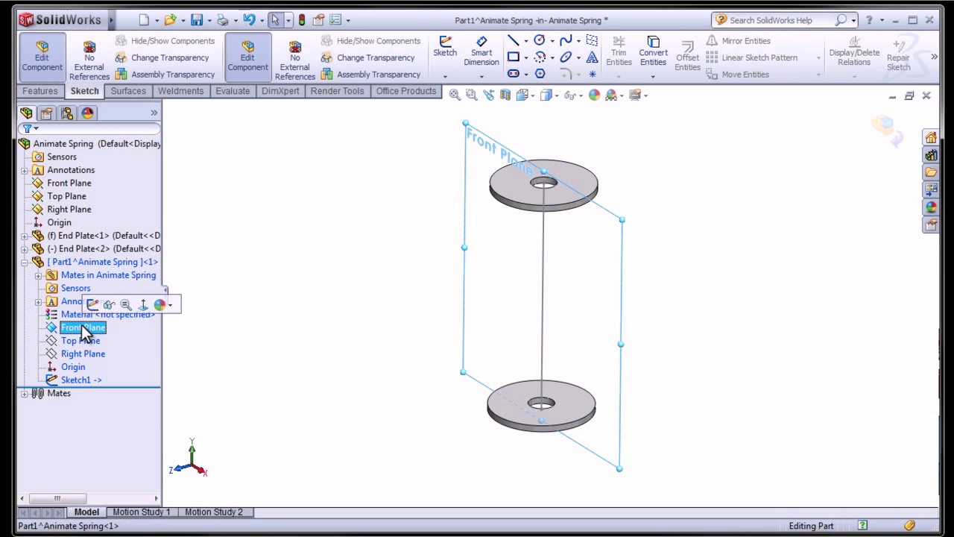
click(95, 306)
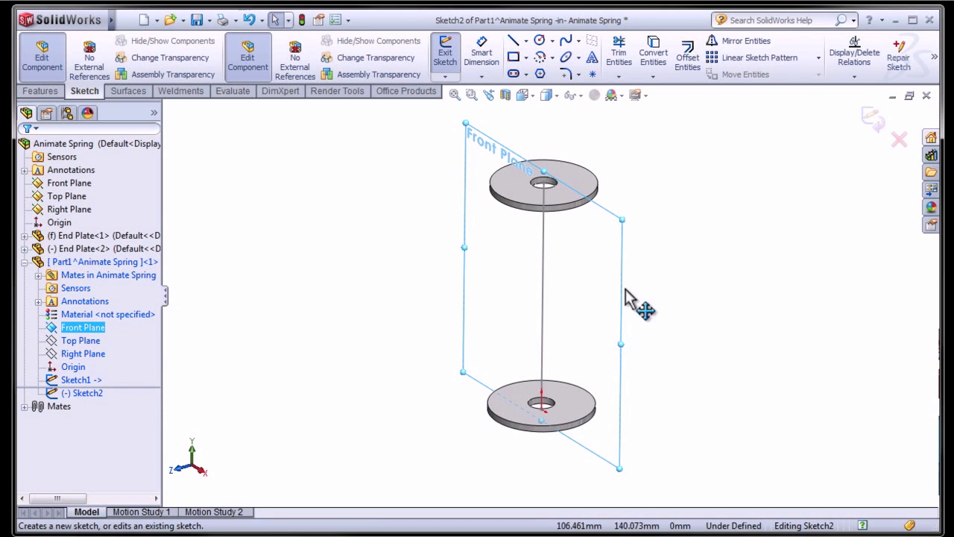
right_drag(708, 293, 778, 293)
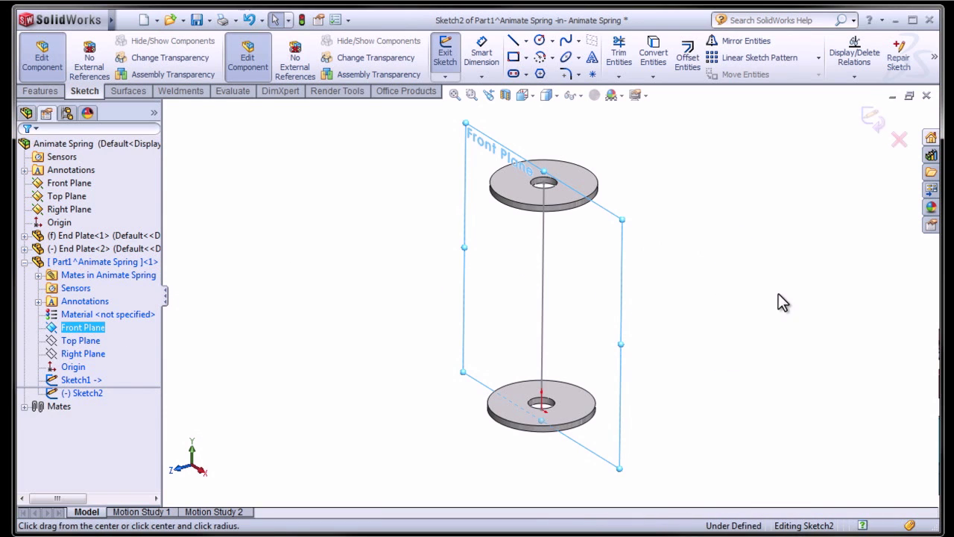
click(557, 419)
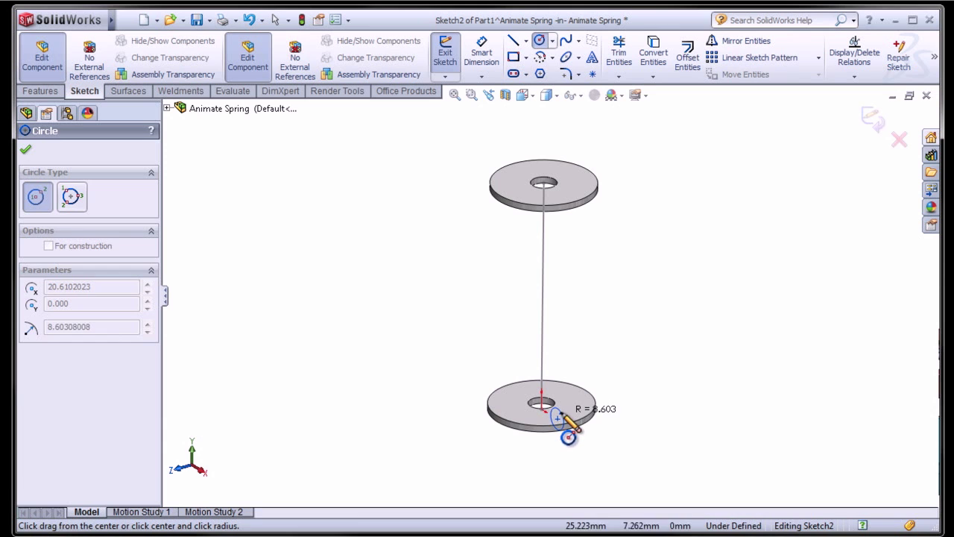
click(561, 410)
Dimension the circle's diameter as 10 mm
right_drag(636, 404, 608, 346)
click(564, 419)
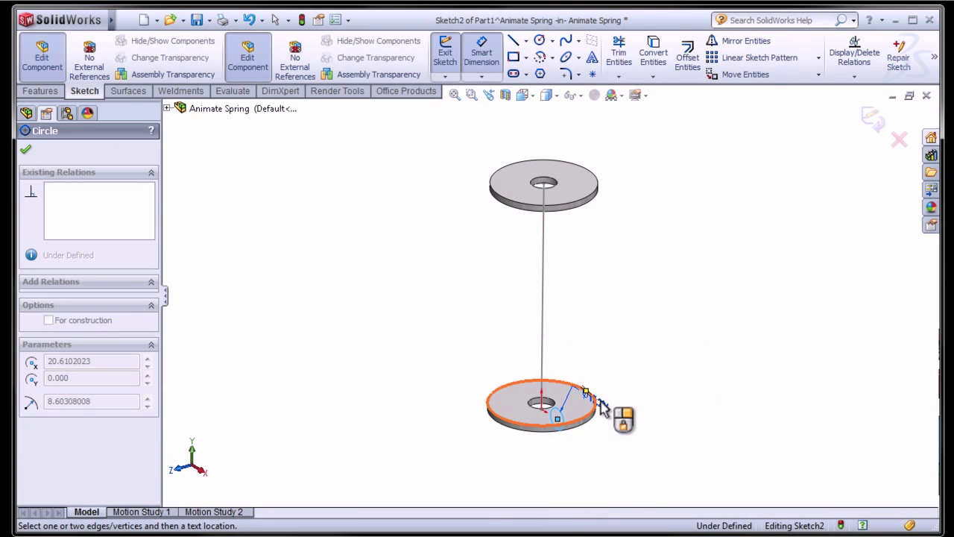
click(616, 418)
text(10)
key(Return)
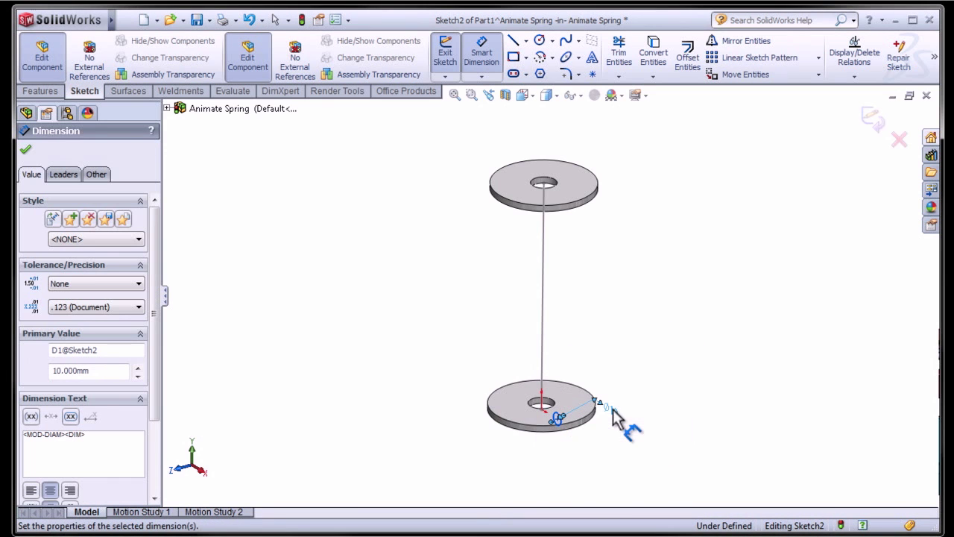
Dimension the horizontal distance between the origin and the circle's centre as 25 mm
click(542, 406)
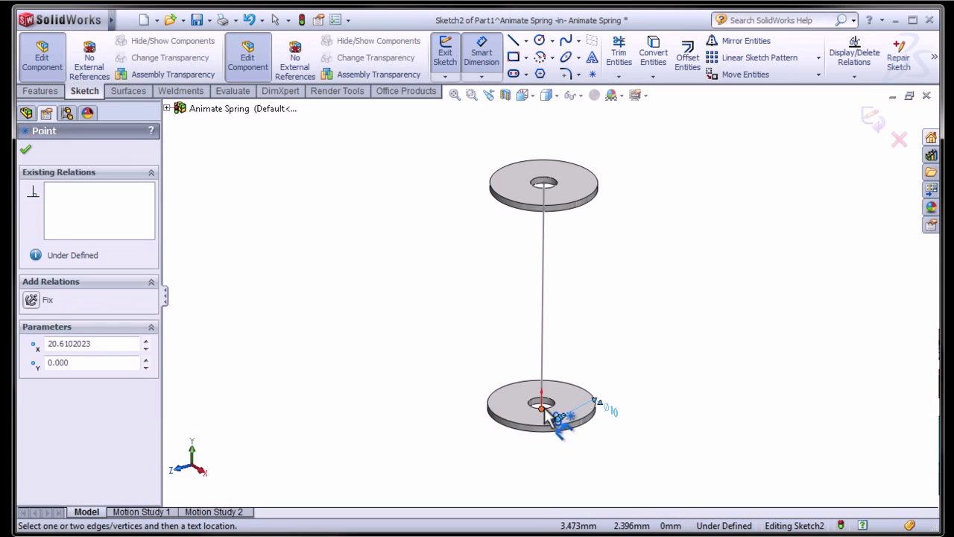
click(557, 418)
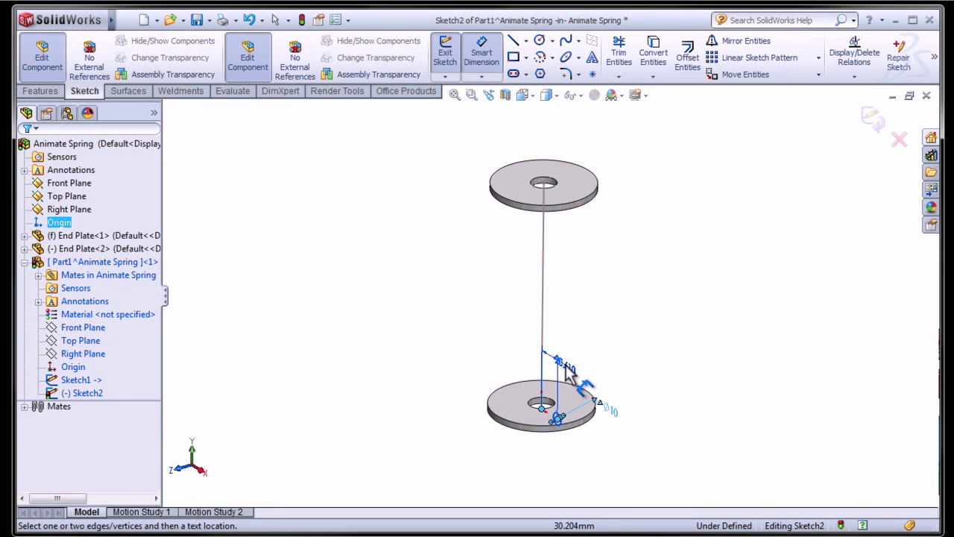
click(581, 368)
text(25)
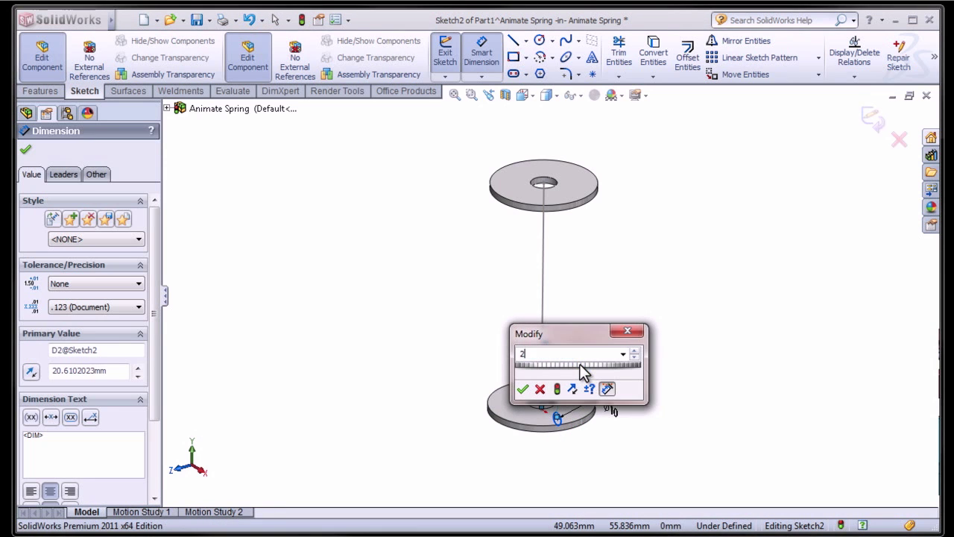
key(Return)
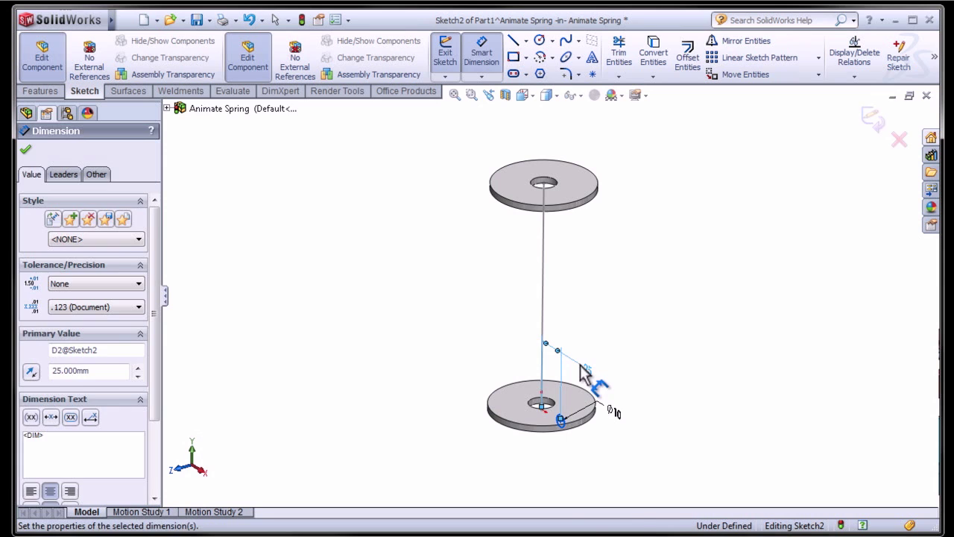
key(Escape)
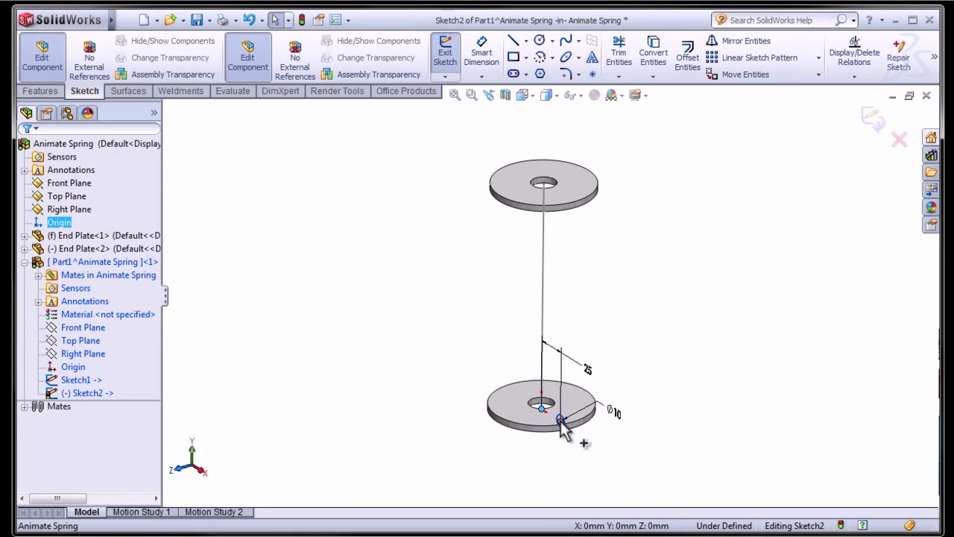
Add a horizontal relation between the origin and the circle's centre and exit the sketch
ctrl+click(561, 419)
click(605, 359)
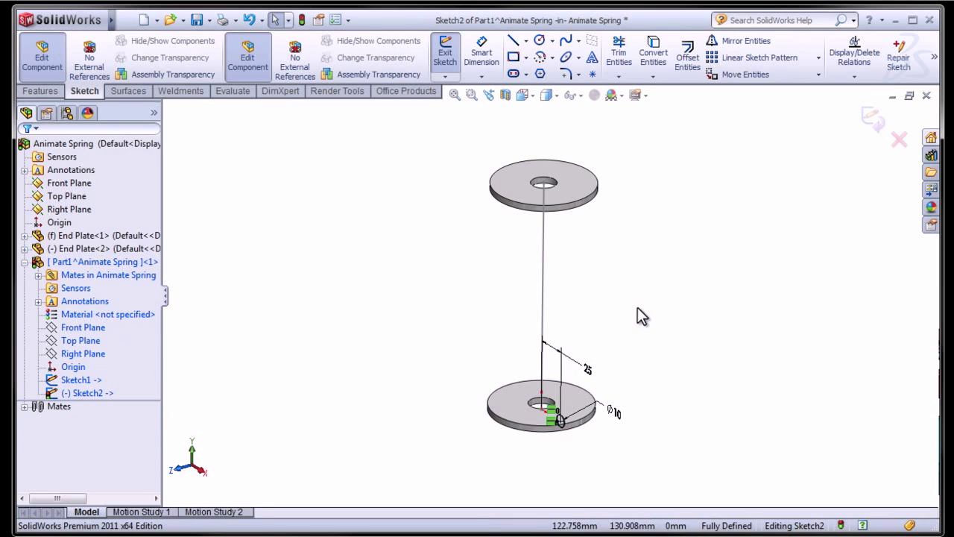
click(878, 121)
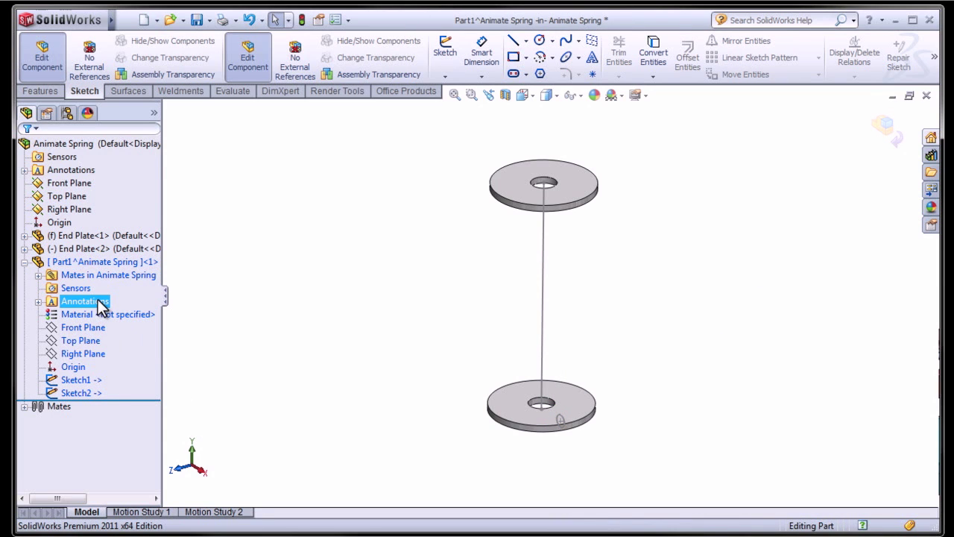
Show the new part's feature dimensions in the model and hide them again
right_click(64, 299)
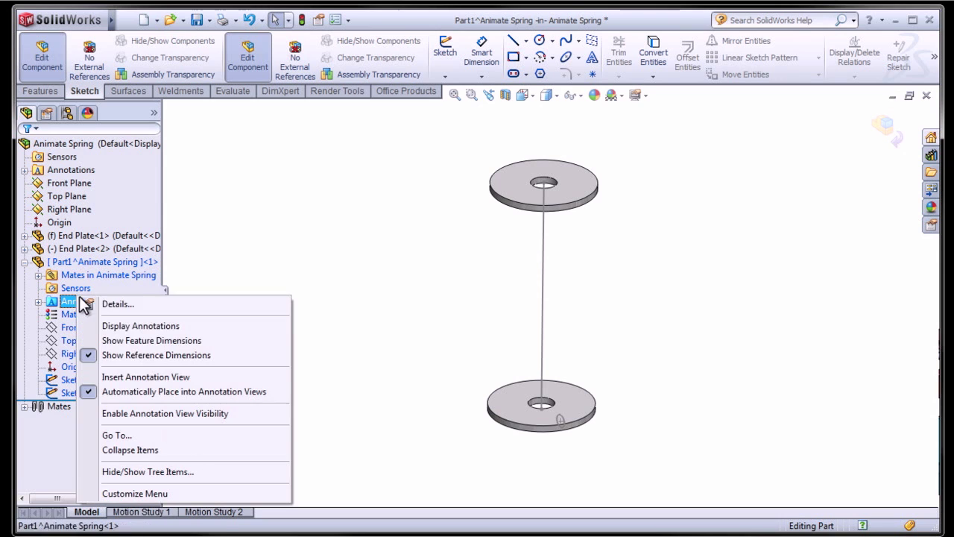
click(146, 340)
click(283, 325)
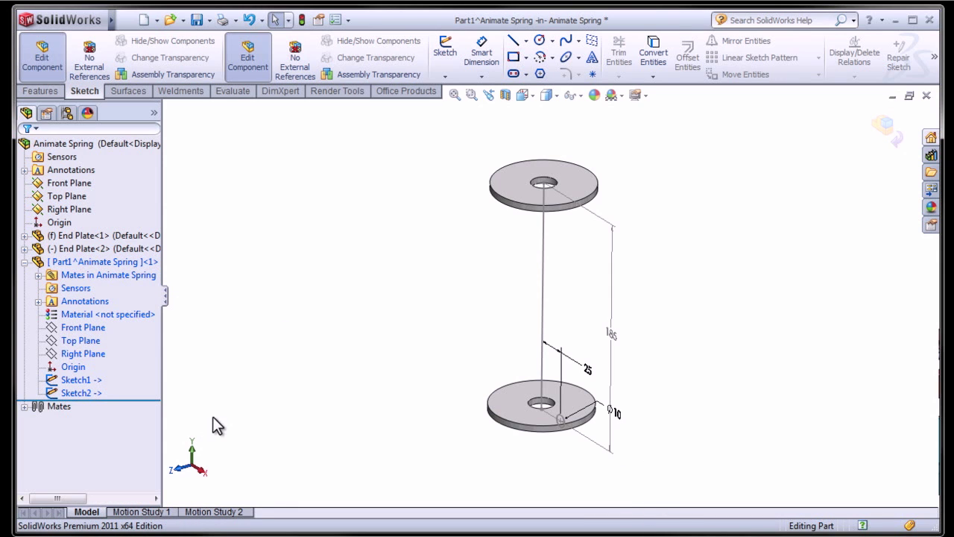
right_click(85, 301)
click(150, 347)
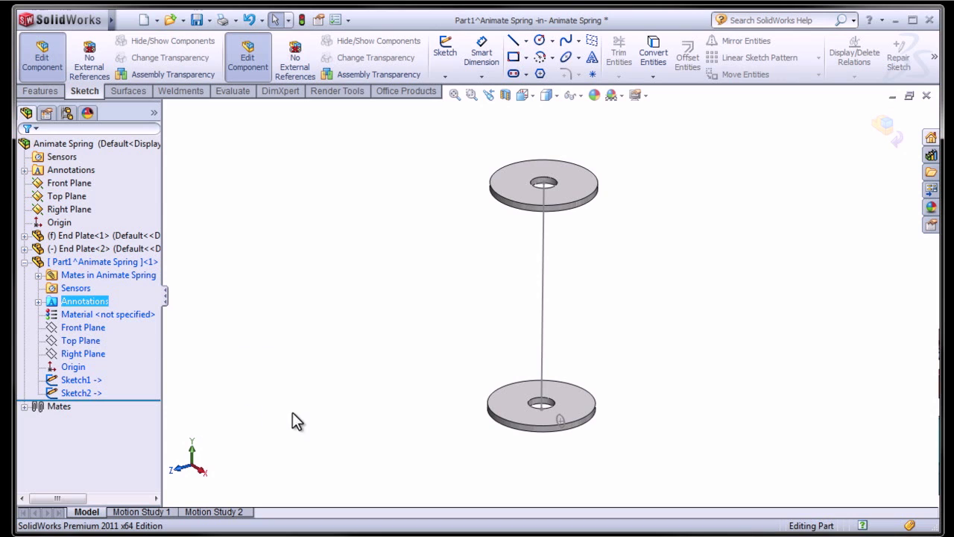
click(481, 456)
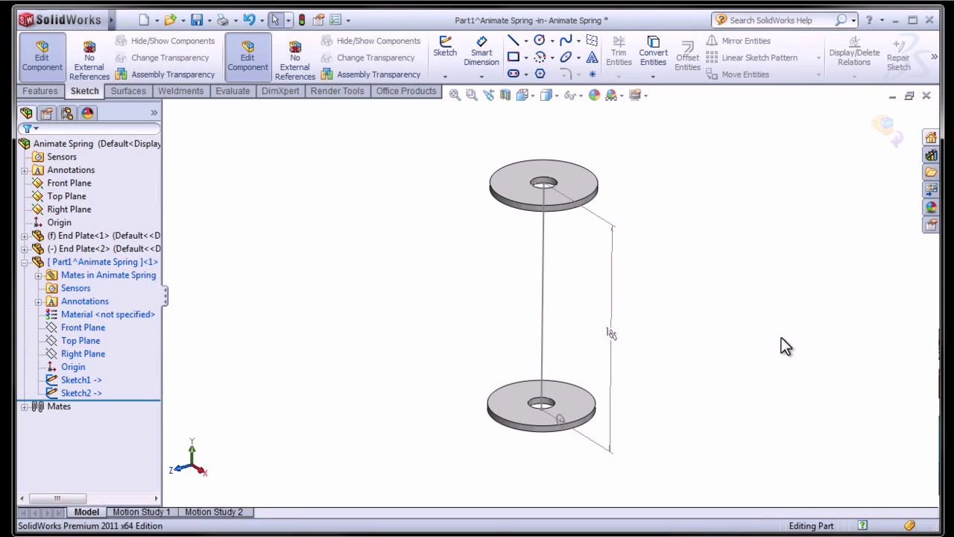
Start a Swept Boss/Base with the circle sketch as the profile and the vertical line sketch as the path
click(59, 94)
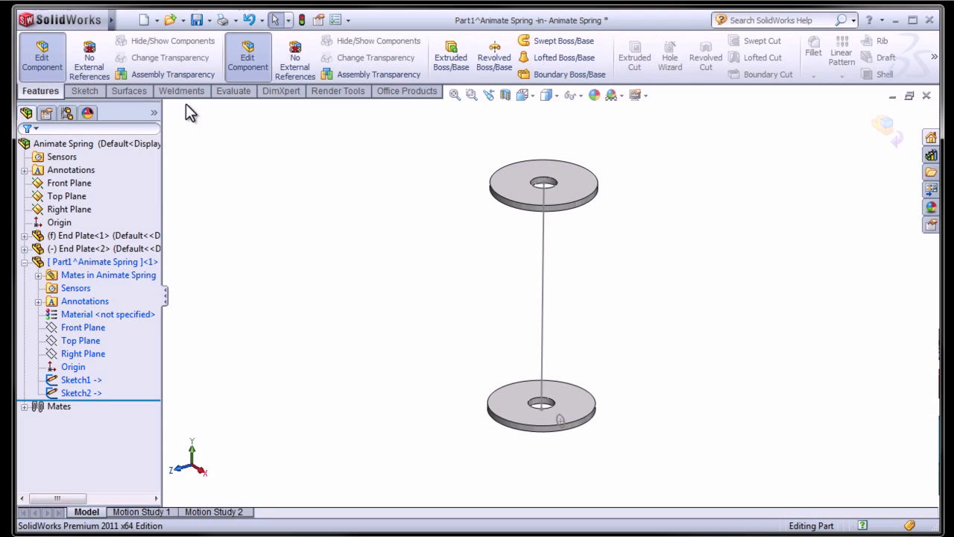
click(552, 42)
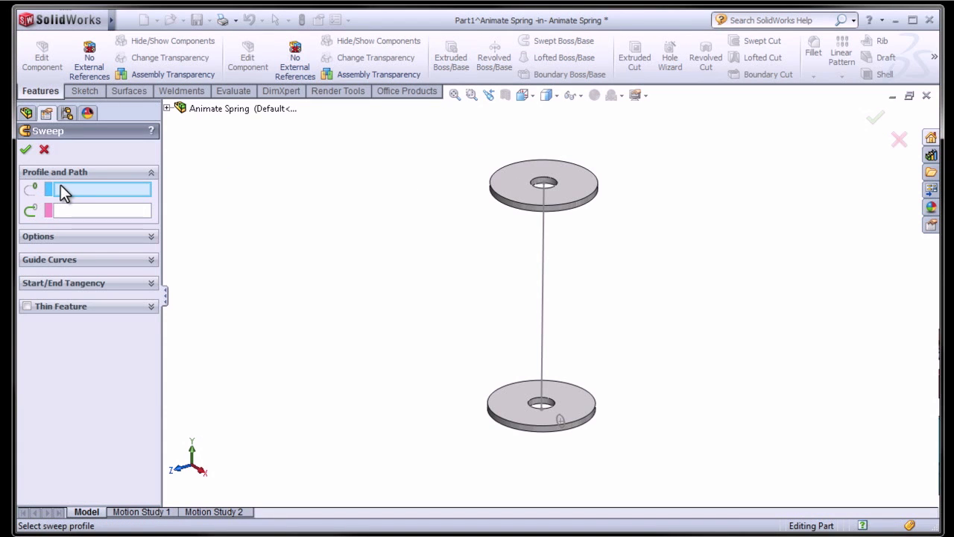
click(563, 421)
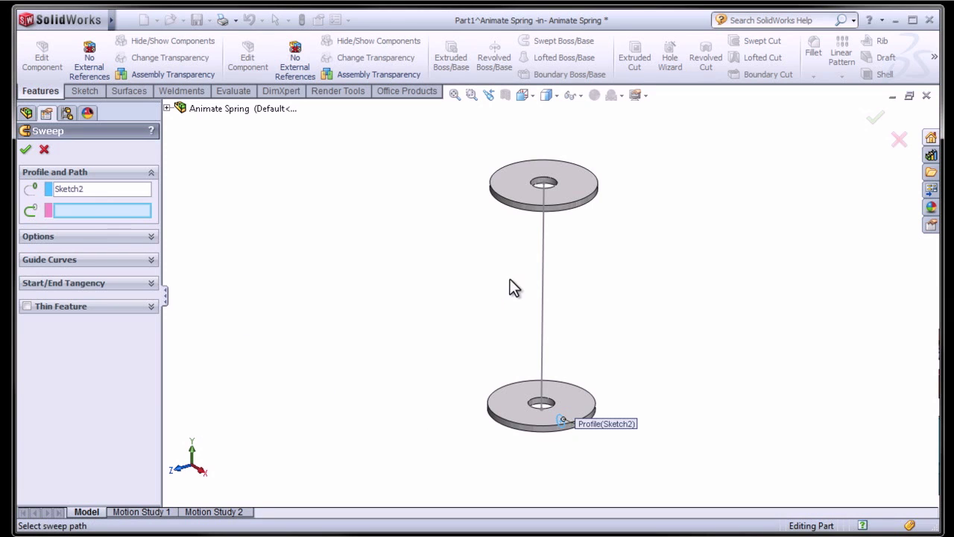
click(541, 266)
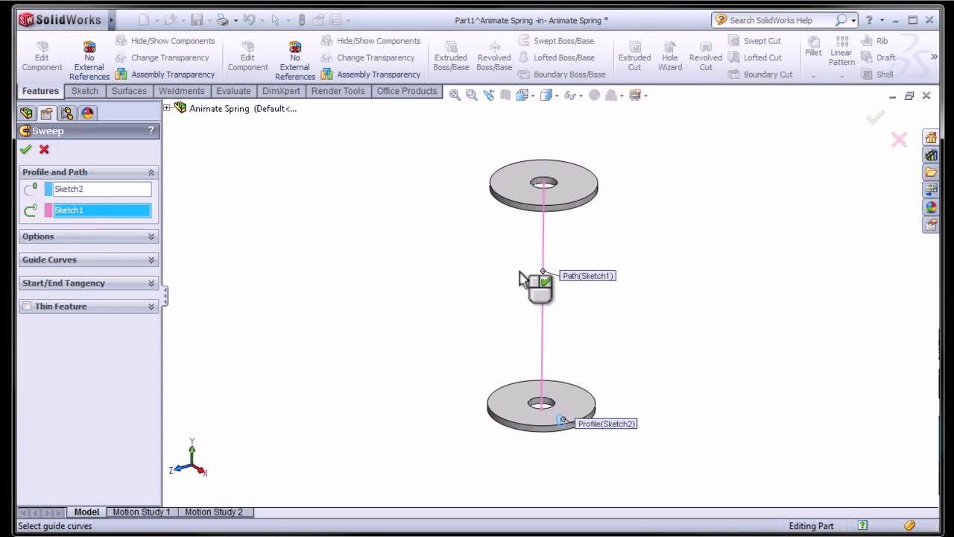
Set the sweep's orientation to Twist Along Path, defined by turns, with 10 turns
click(85, 237)
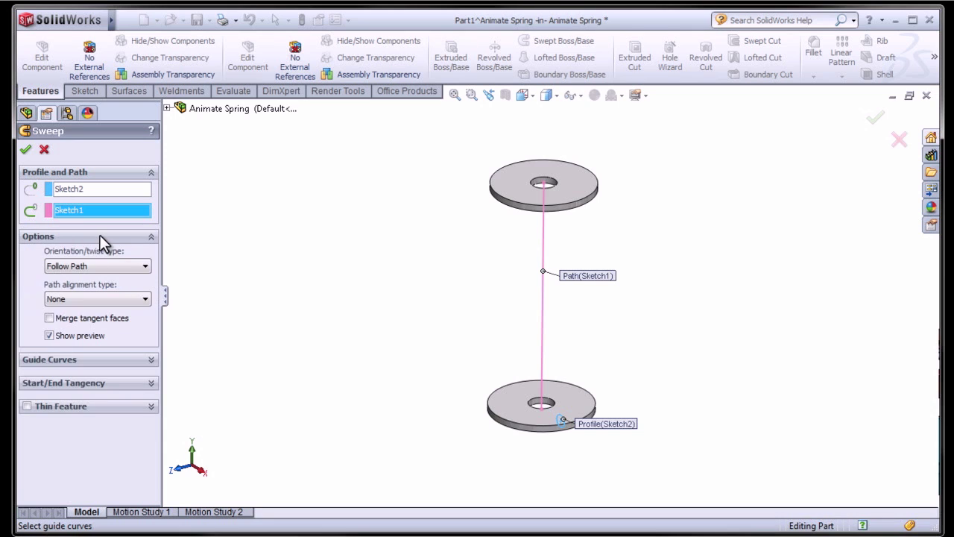
click(72, 269)
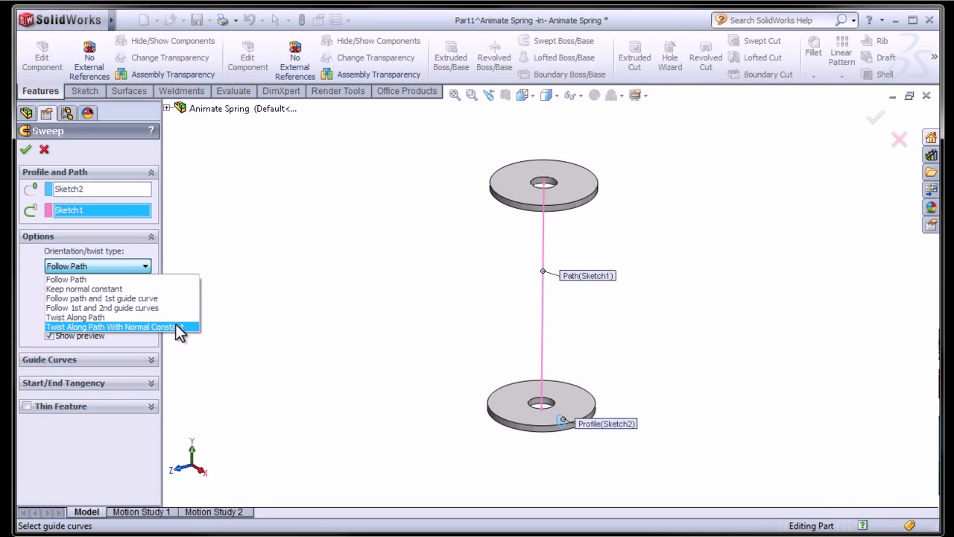
click(79, 319)
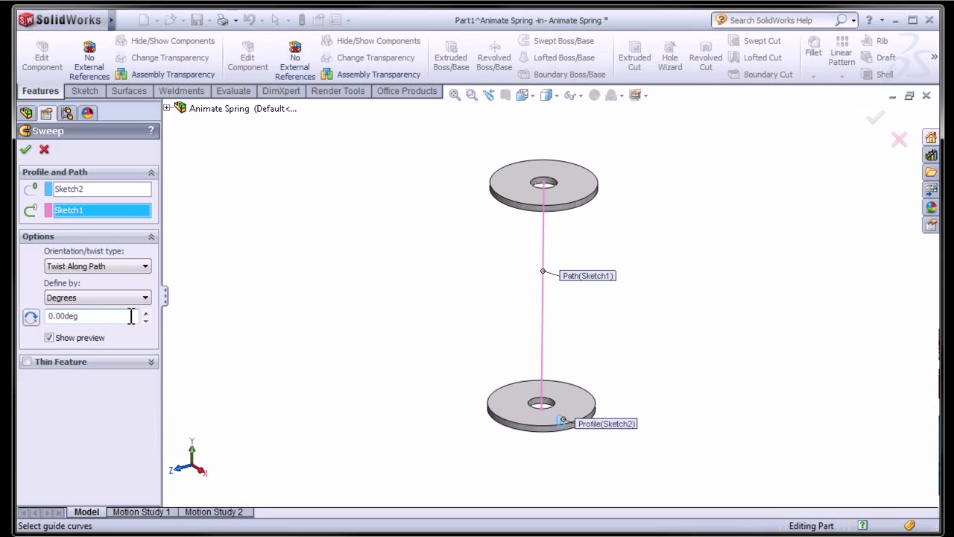
click(117, 295)
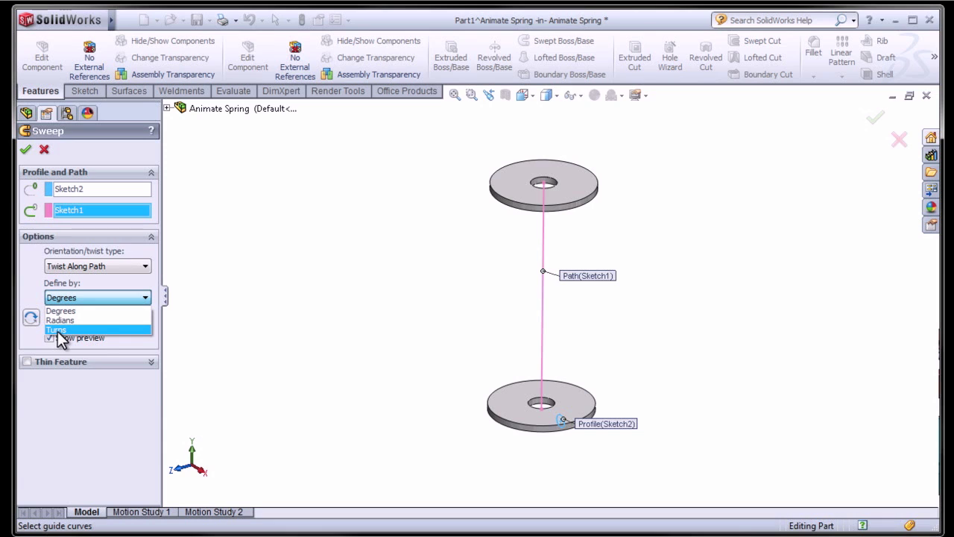
click(101, 329)
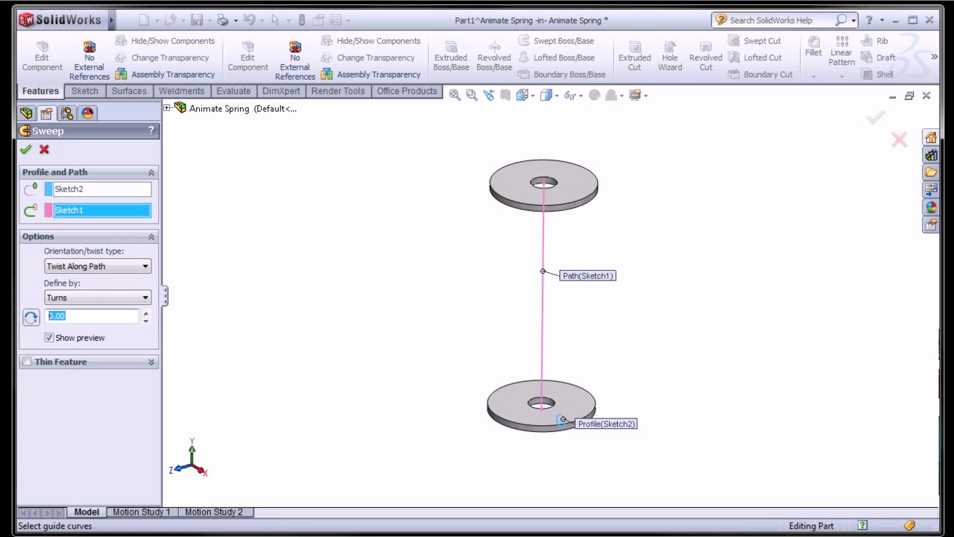
text(10)
key(Return)
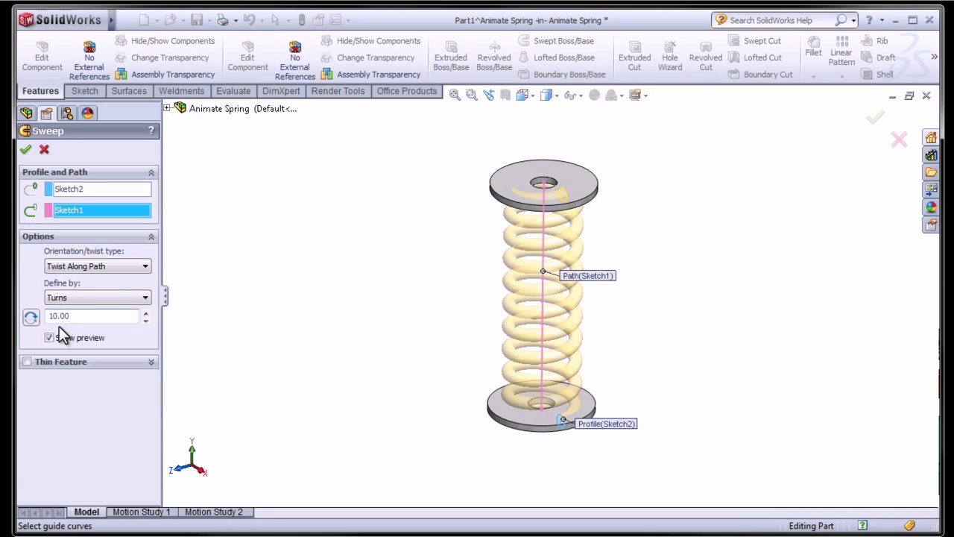
middle_drag(616, 365, 522, 411)
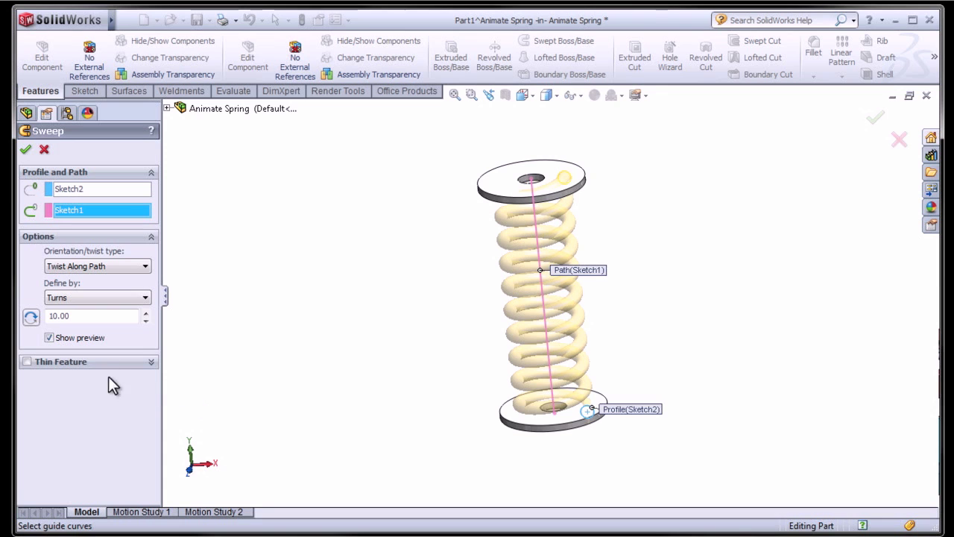
Try 15 turns for the sweep's twist and set the number back to 10
double_click(58, 315)
text(15)
key(Return)
mouse_move(398, 339)
middle_down()
mouse_move(396, 298)
mouse_move(401, 314)
mouse_move(382, 348)
middle_up()
double_click(79, 316)
text(10)
key(Return)
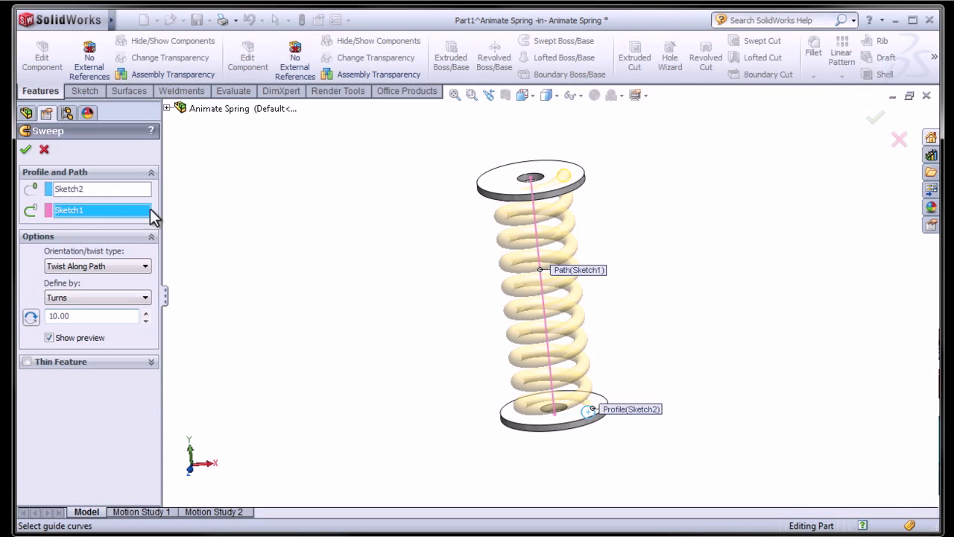
Accept the twisted sweep and show the model in the isometric view
click(25, 149)
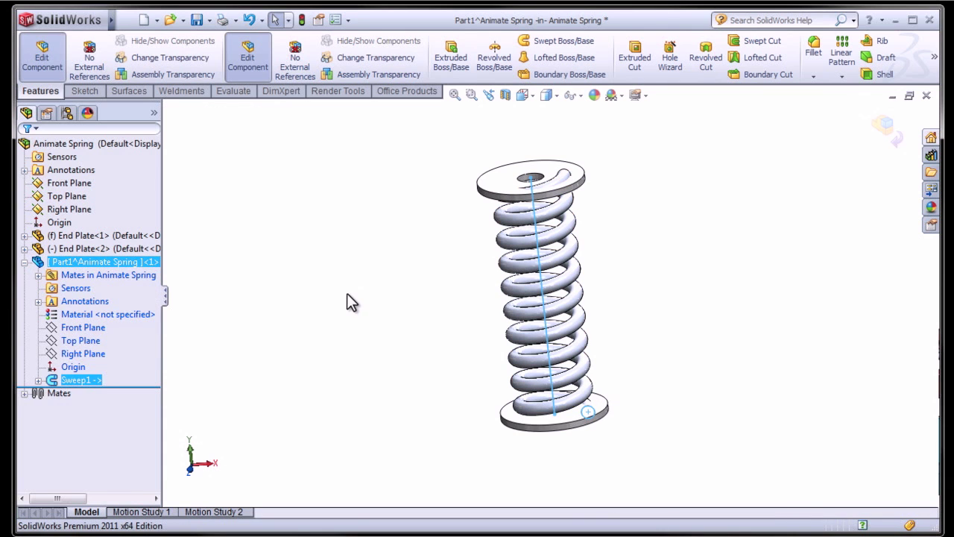
click(381, 306)
key(space)
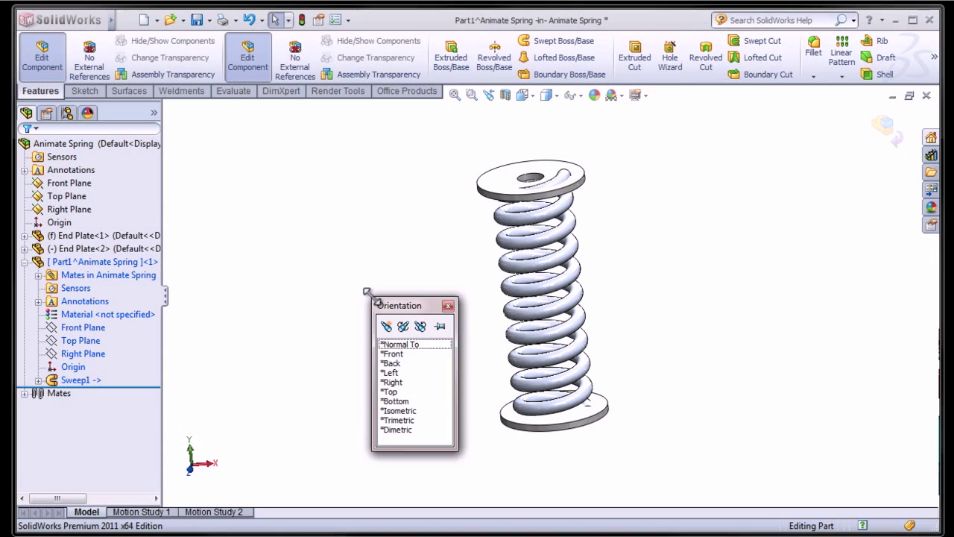
click(396, 411)
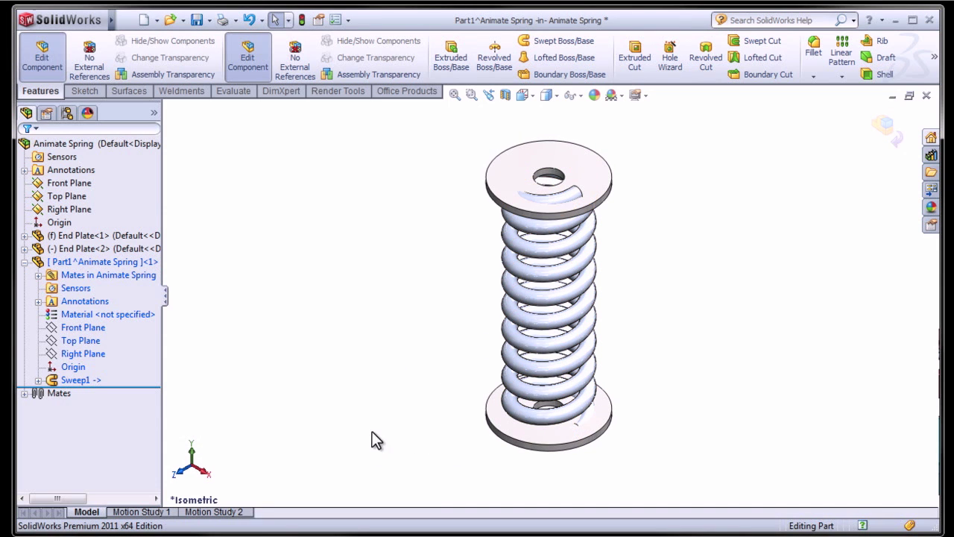
Start a sketch on the spring part's Front Plane and convert the upper end plate's lower outer edge into a line
click(83, 327)
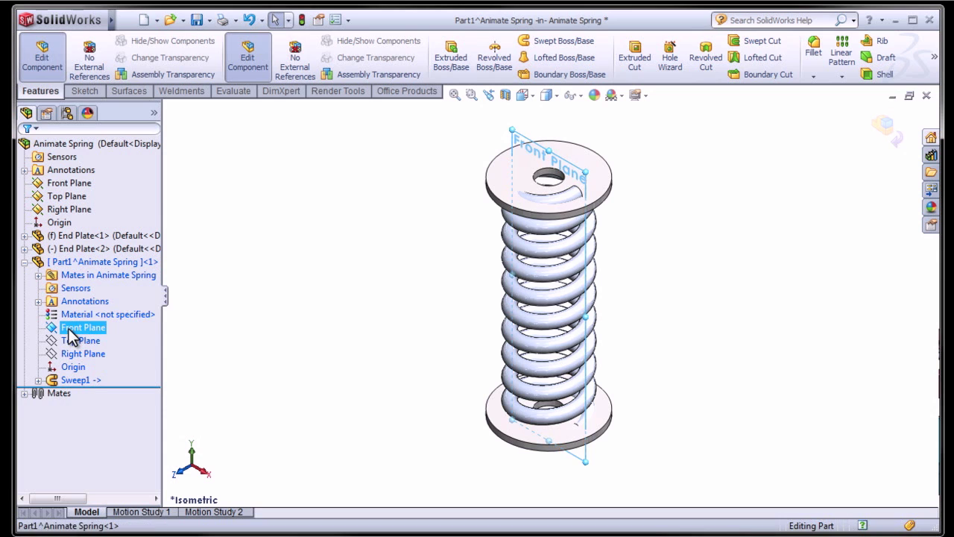
click(79, 310)
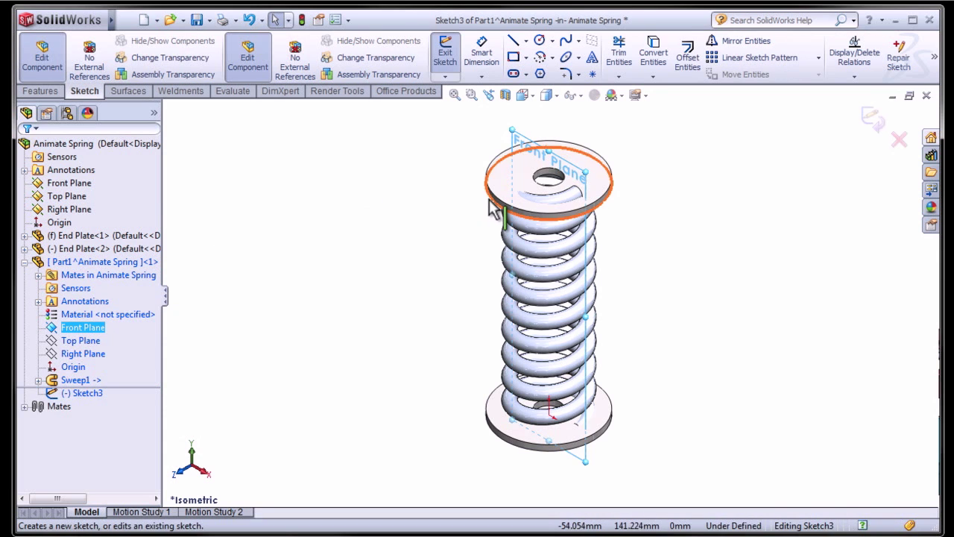
click(504, 154)
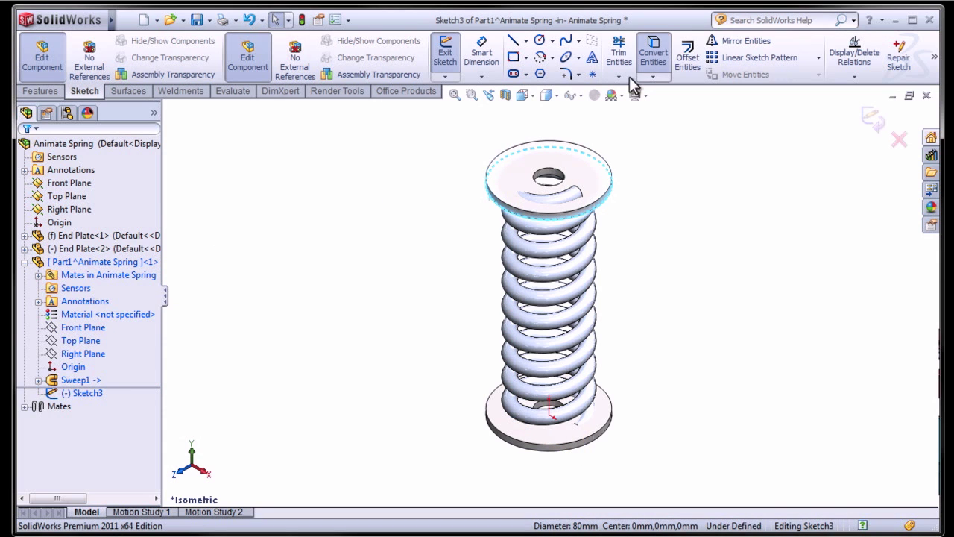
click(653, 54)
Trim the spring's upper end with an Extruded Cut from the converted line, Through All in both directions
click(40, 90)
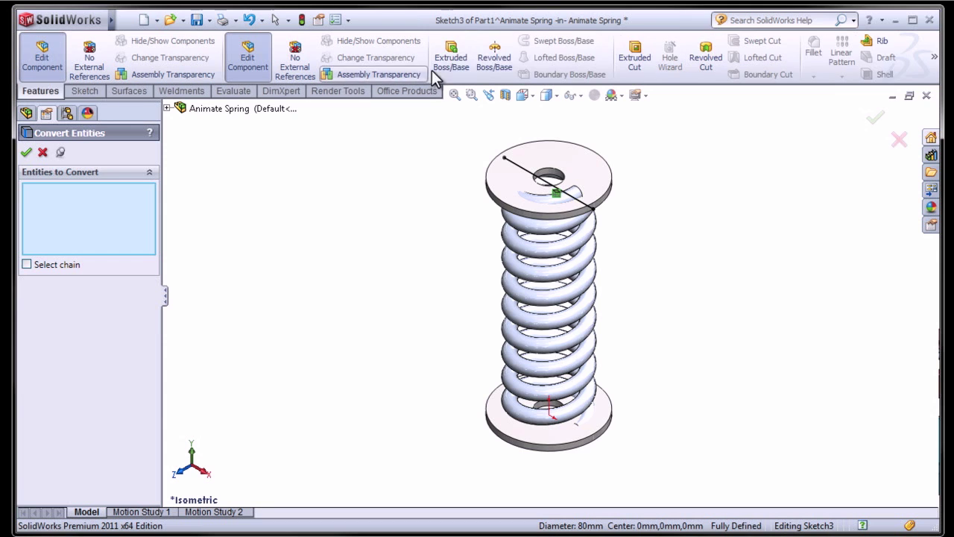
click(635, 57)
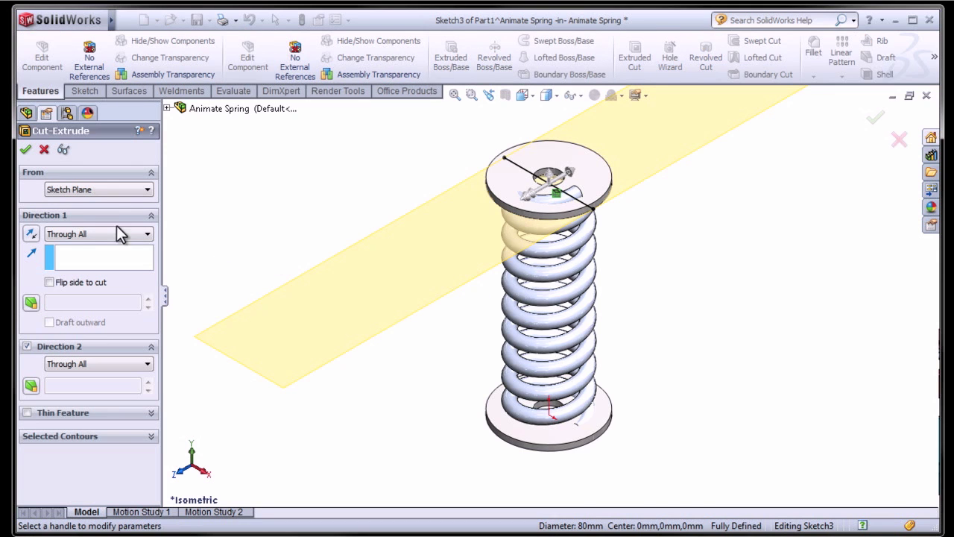
click(25, 148)
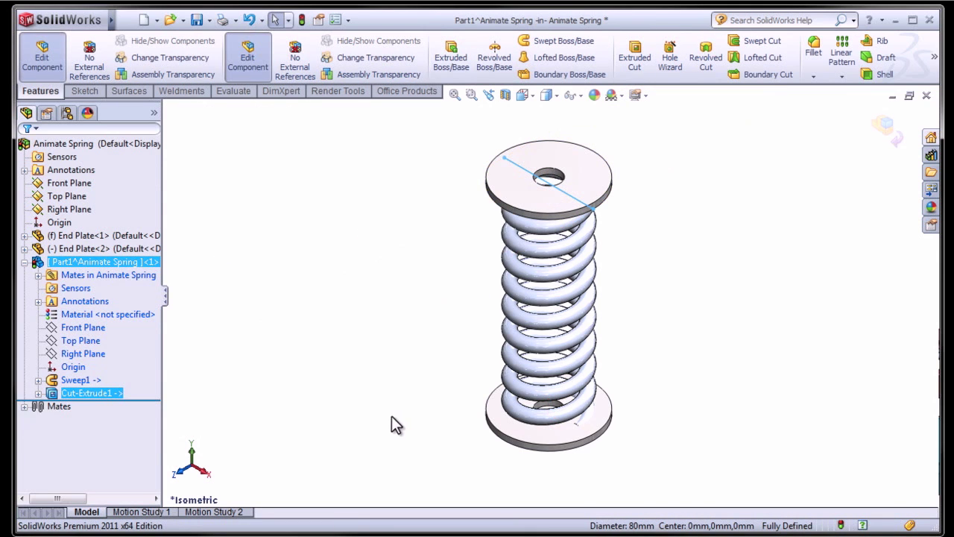
Start a sketch on the spring part's Front Plane and convert the lower end plate's upper outer edge into a line
click(84, 327)
click(103, 306)
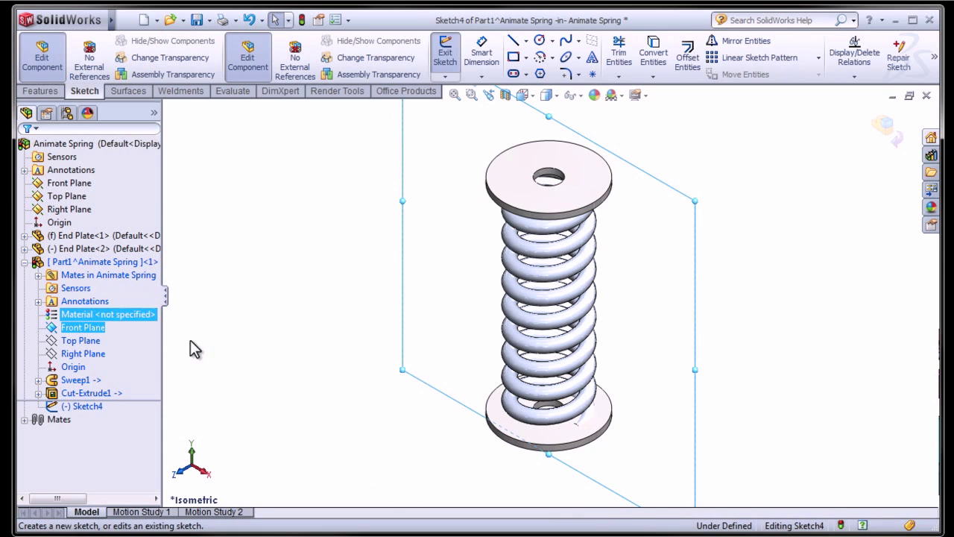
click(496, 431)
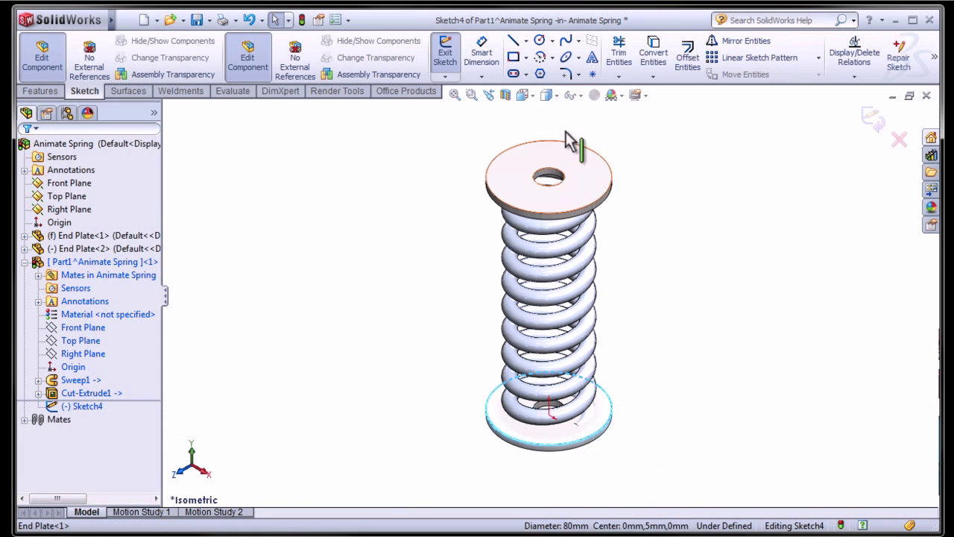
click(644, 57)
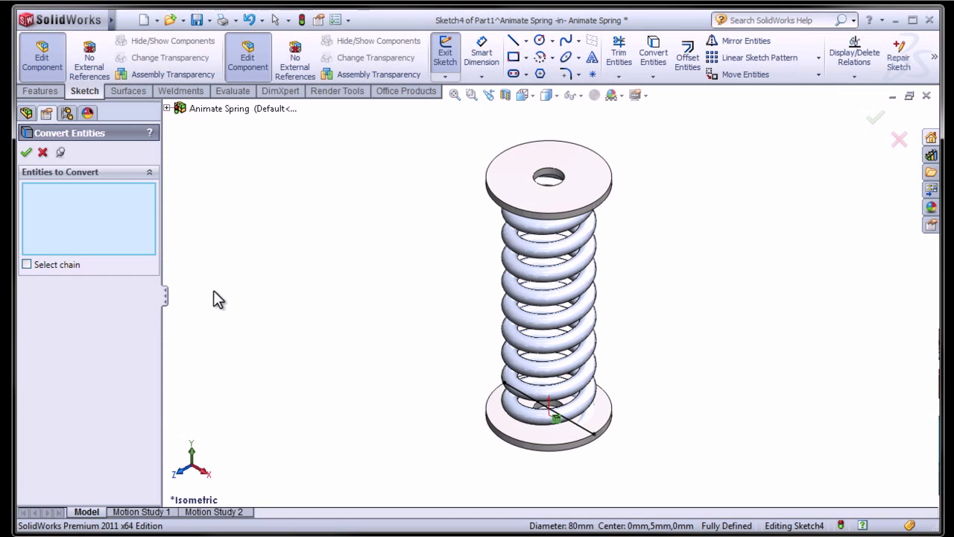
Trim the spring's lower end with a Through All Extruded Cut from the converted line and clear the selection
click(44, 90)
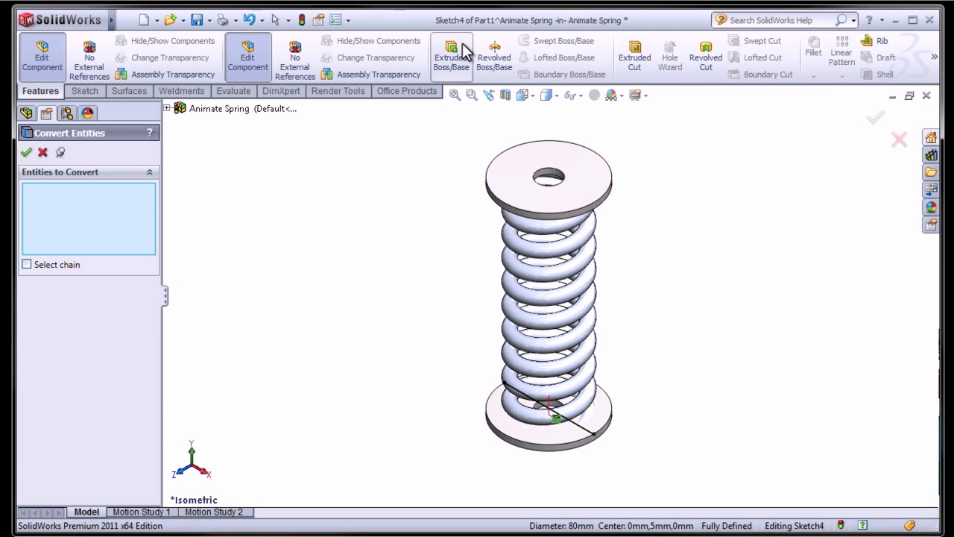
click(635, 60)
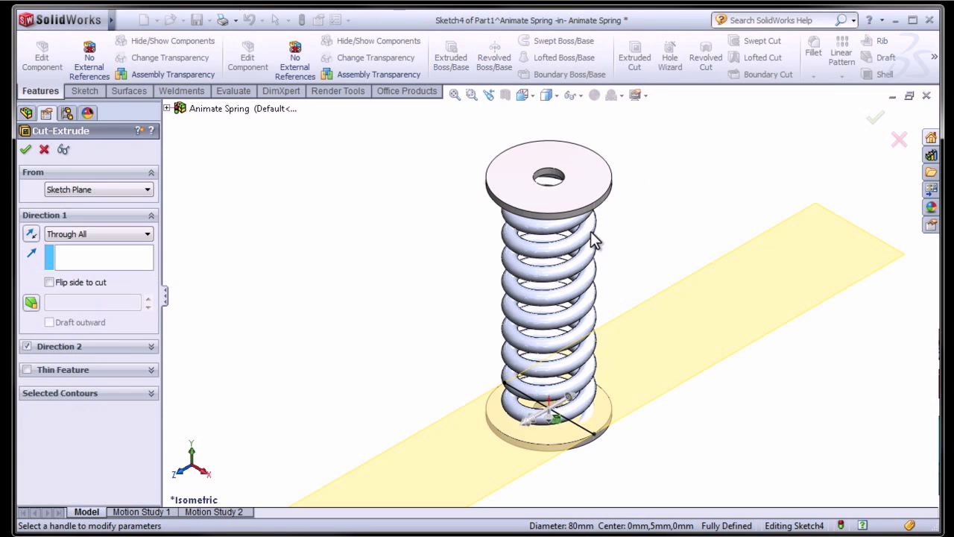
click(26, 150)
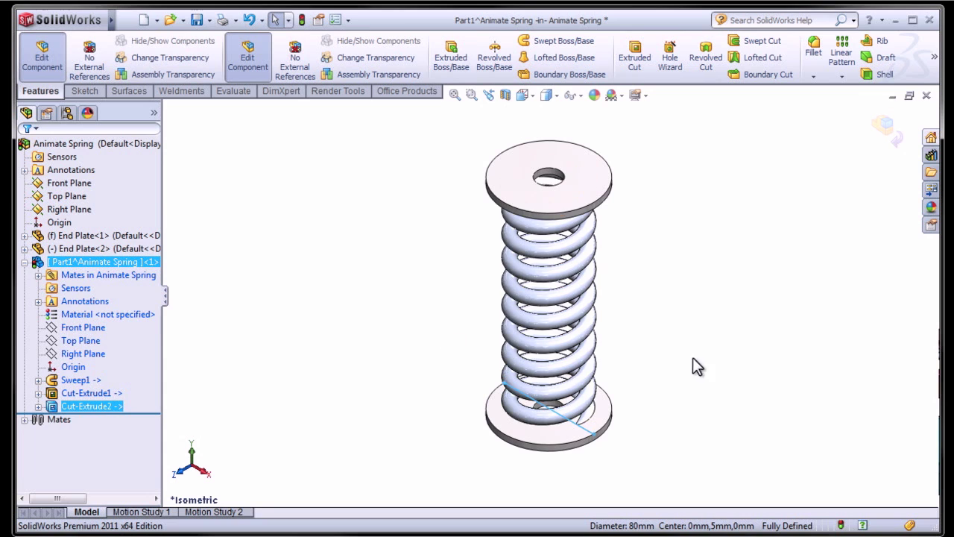
click(788, 340)
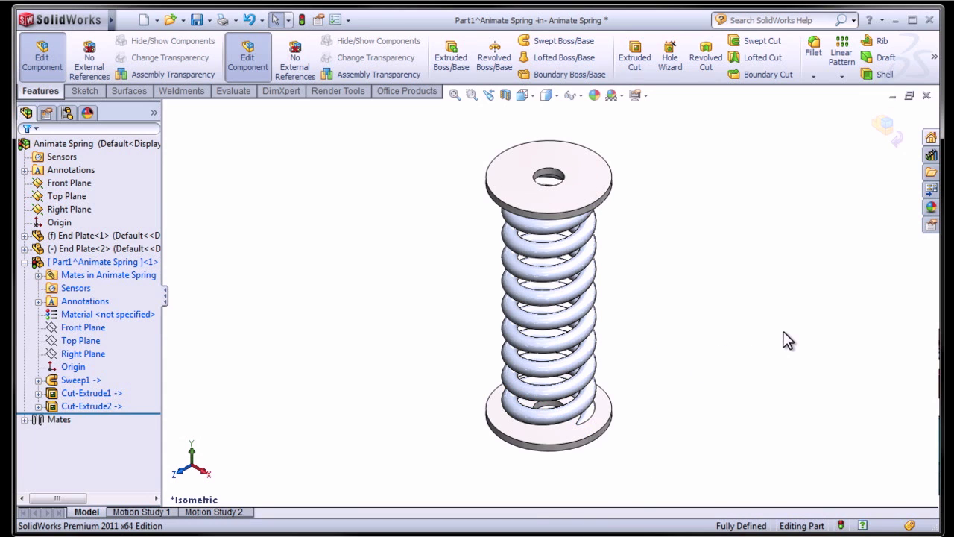
Leave part editing to return to the assembly and open Motion Study 2
click(884, 128)
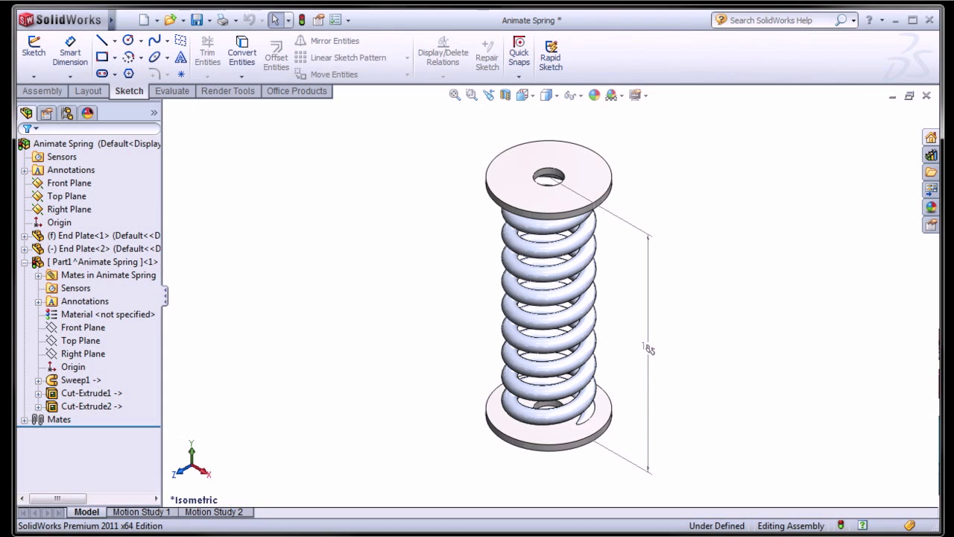
click(216, 512)
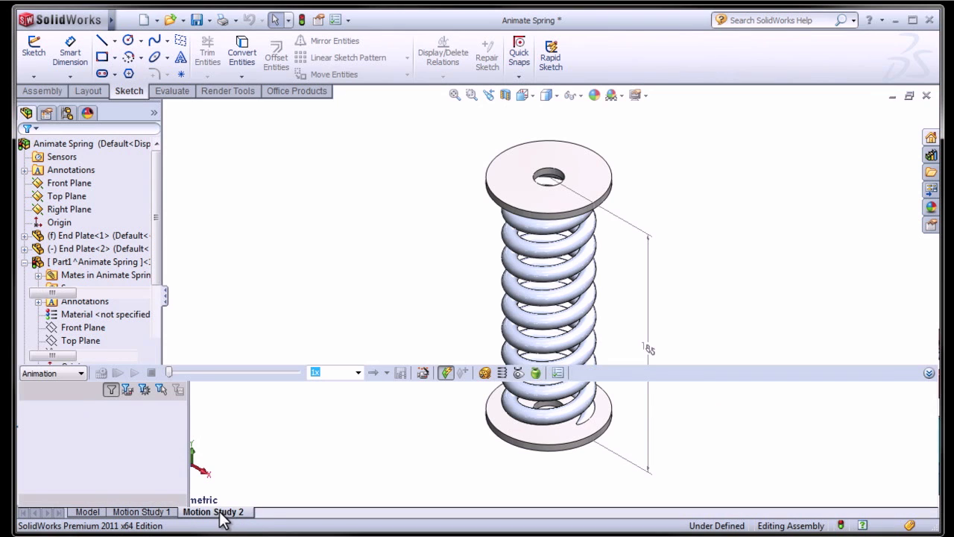
click(399, 437)
click(648, 408)
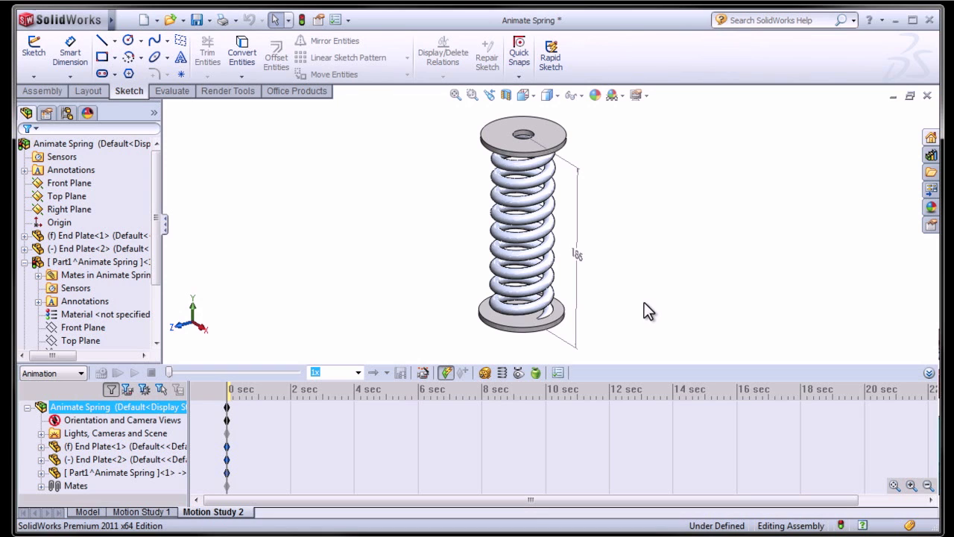
Start a linear motor on the upper end plate's hole edge, directed downwards, with the plate's top face as direction reference
click(485, 373)
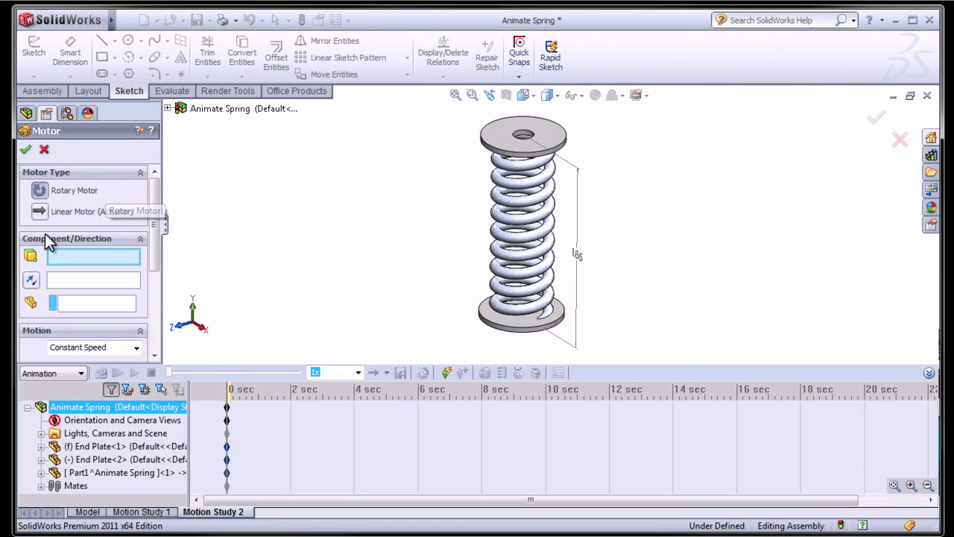
click(88, 213)
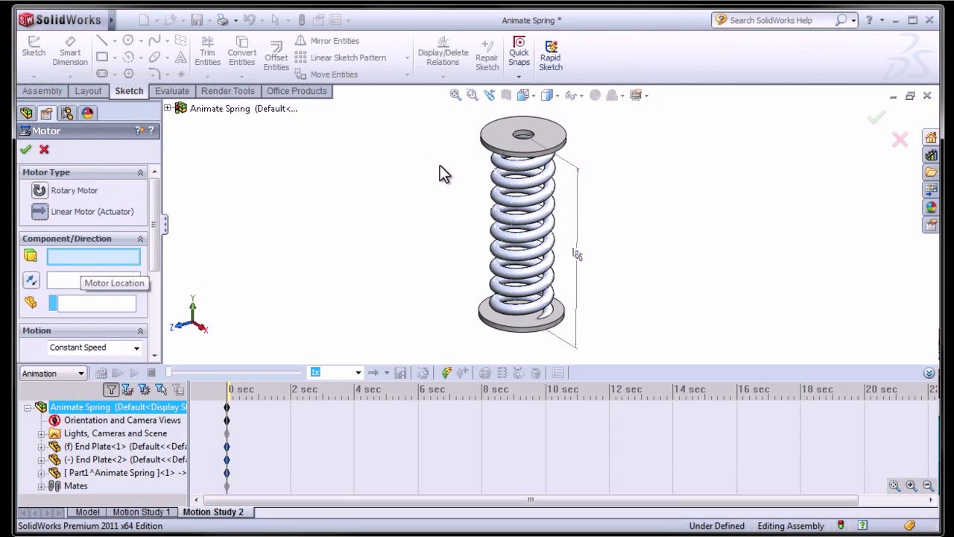
click(524, 142)
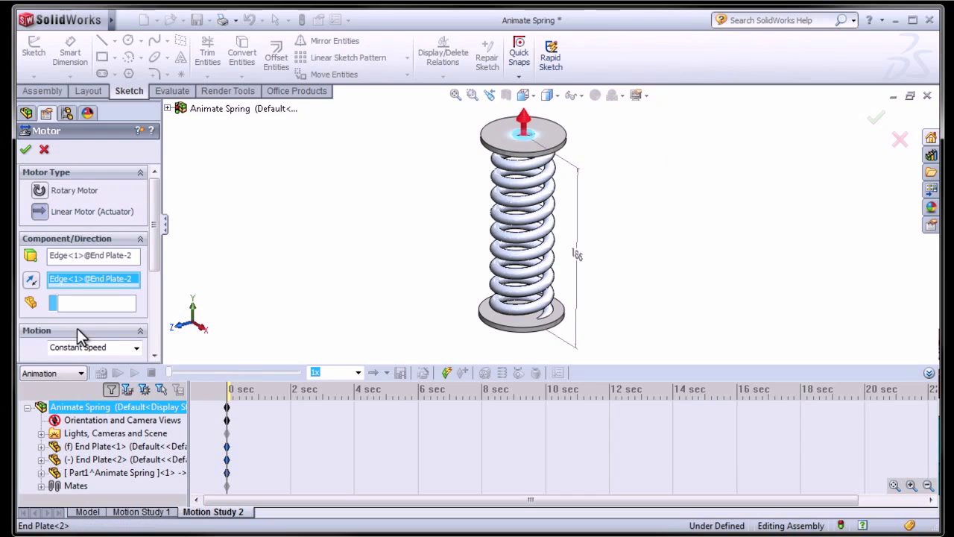
click(31, 281)
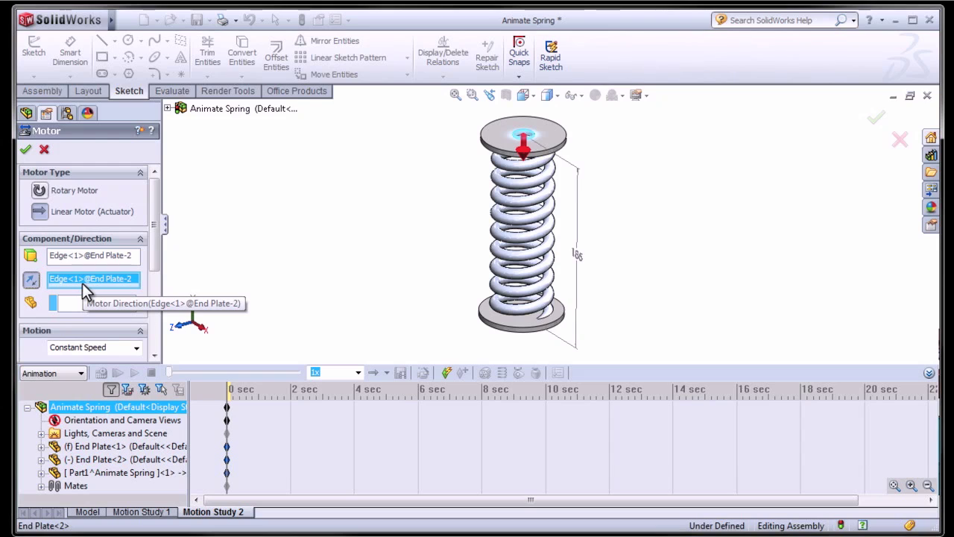
click(505, 135)
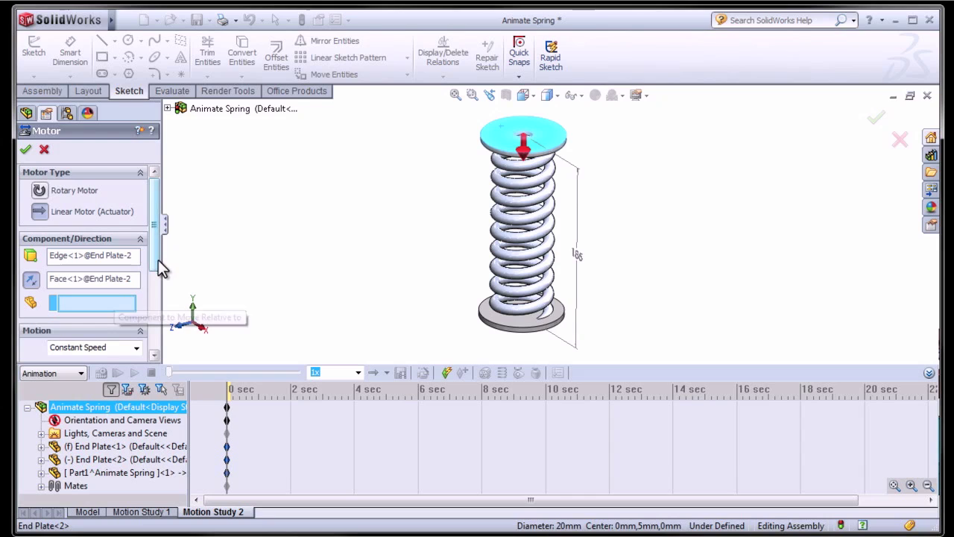
Set the linear motor's motion to Oscillating with 40 mm displacement, 0.5 Hz frequency and 90 deg phase shift
drag(154, 255, 153, 320)
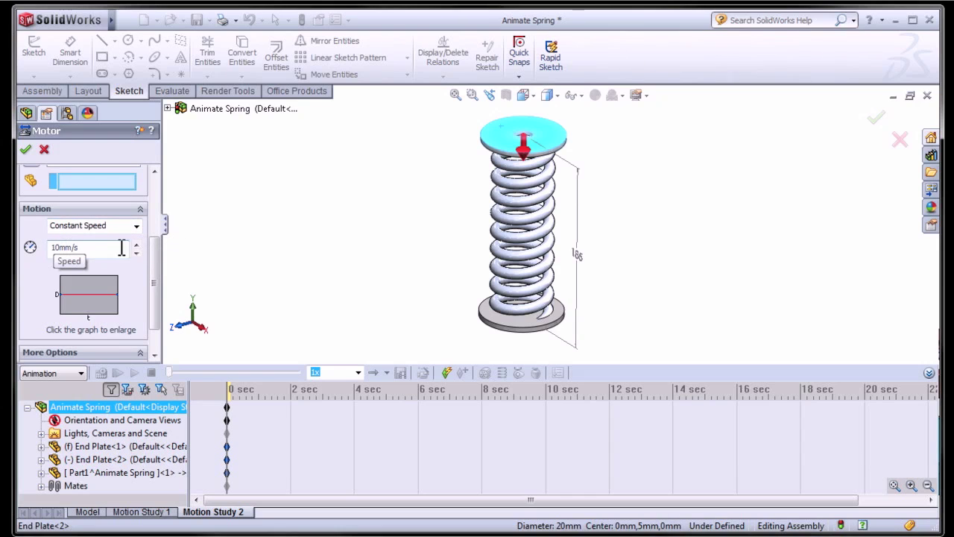
click(137, 226)
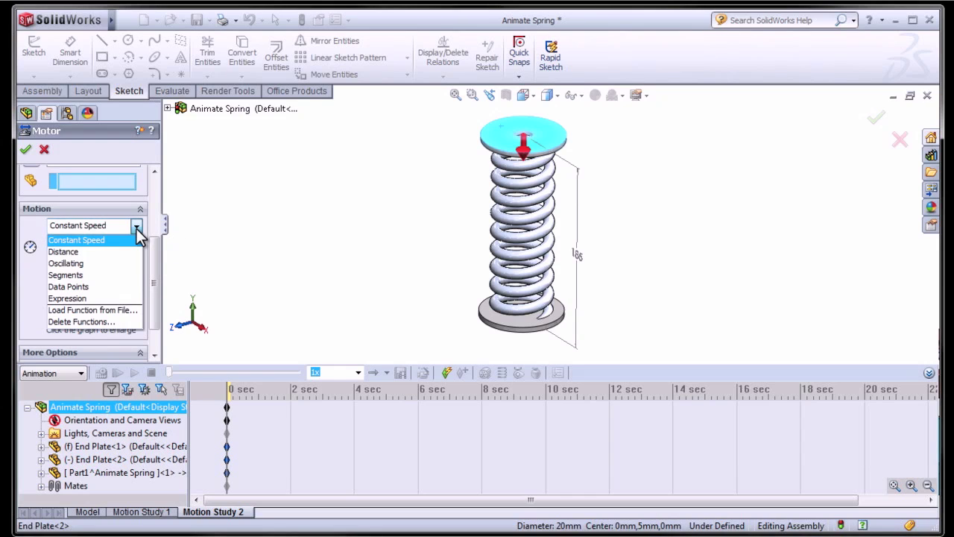
click(90, 264)
key(Tab)
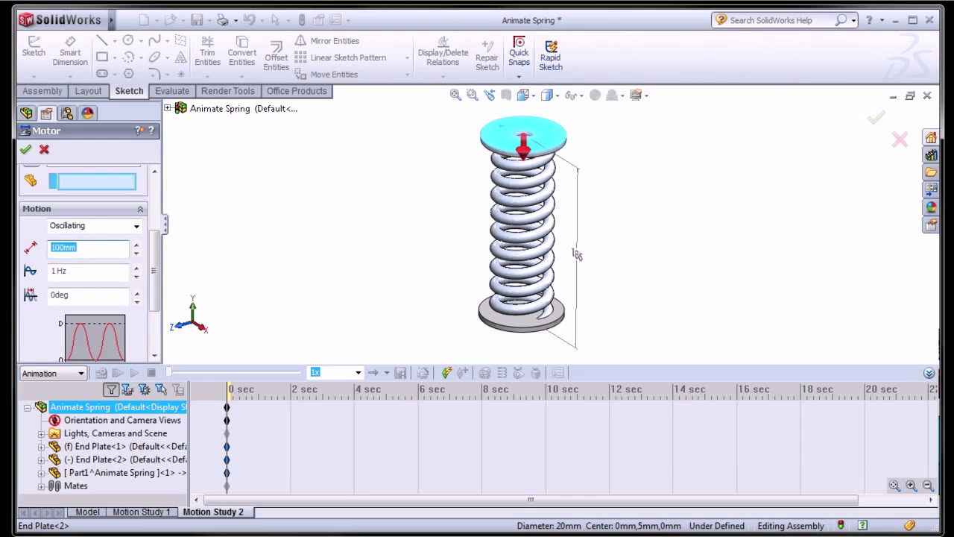
text(40)
drag(103, 272, 51, 271)
text(0.5)
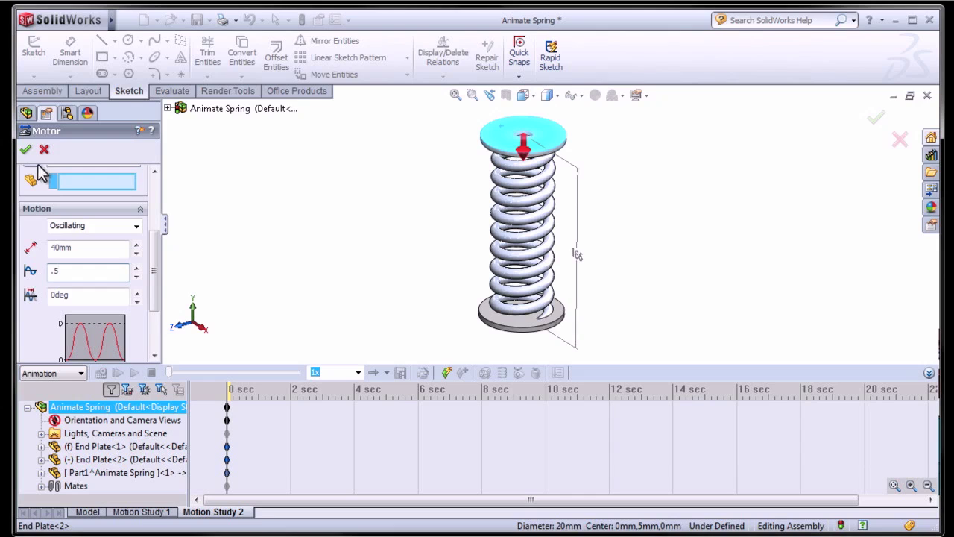
click(78, 294)
drag(78, 294, 59, 294)
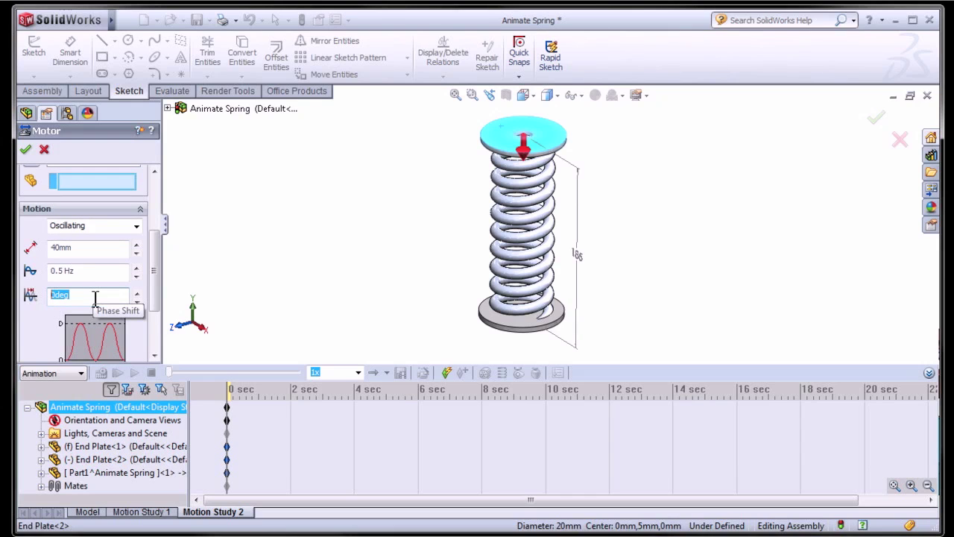
text(90)
Check the motor's enlarged displacement-versus-time graph, close it and accept the motor
click(112, 336)
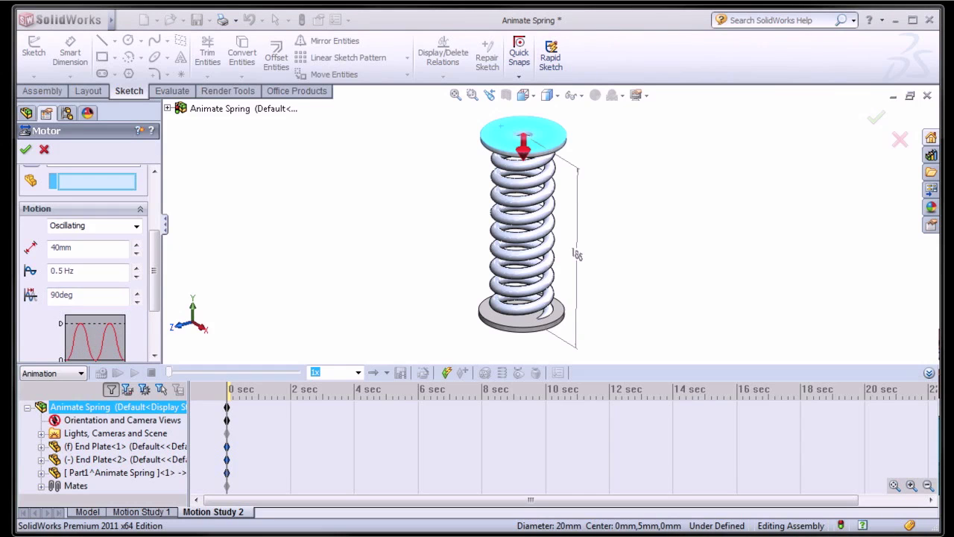
drag(51, 72, 490, 118)
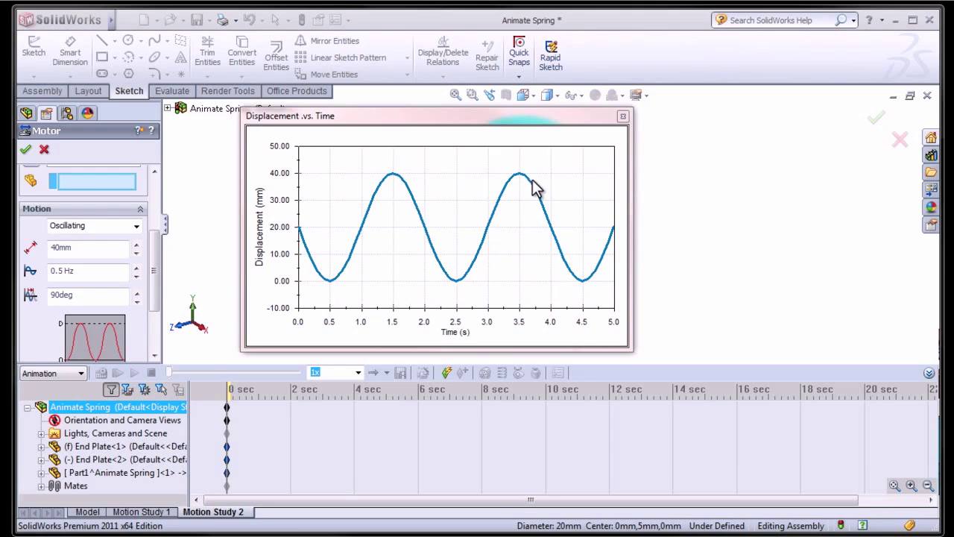
click(622, 117)
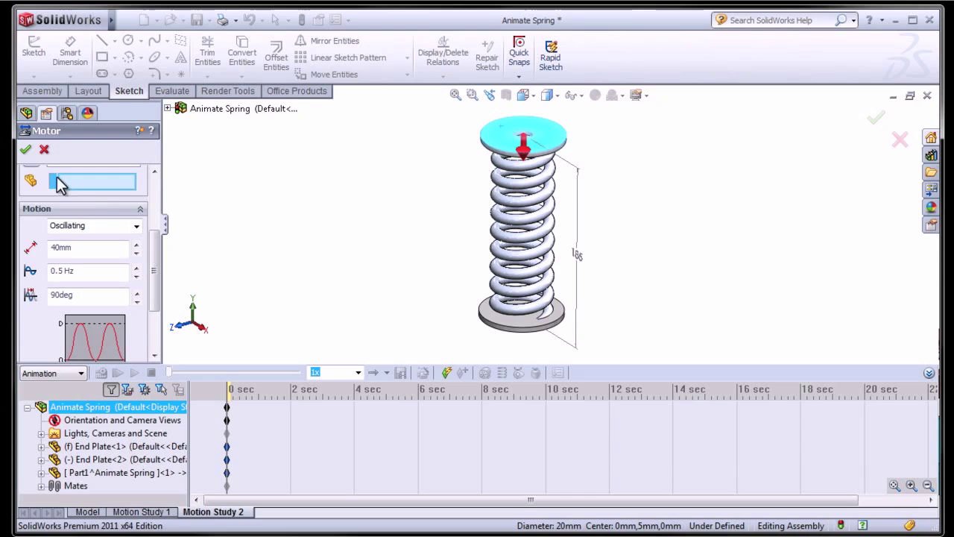
click(24, 151)
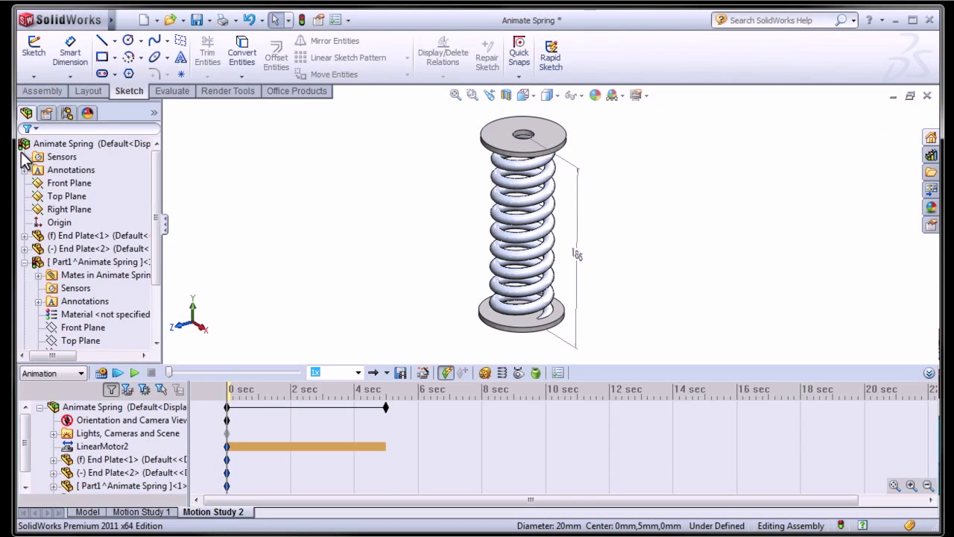
Calculate Motion Study 2 with the new linear motor and play the animation from the start
click(104, 447)
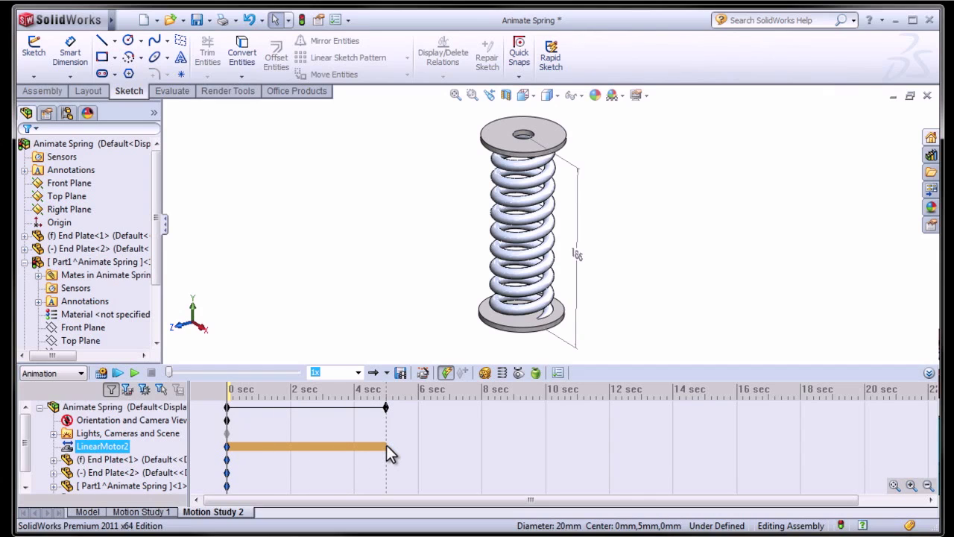
click(547, 434)
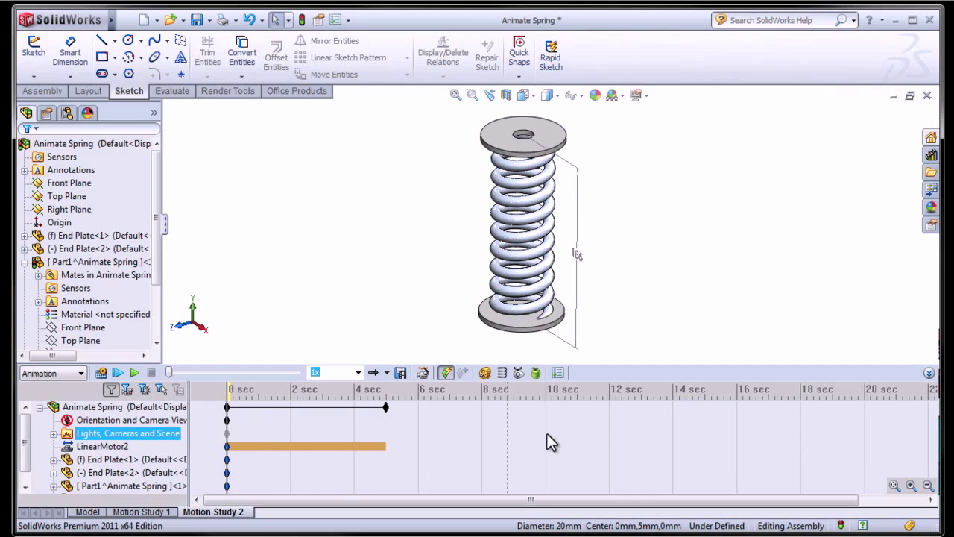
click(100, 373)
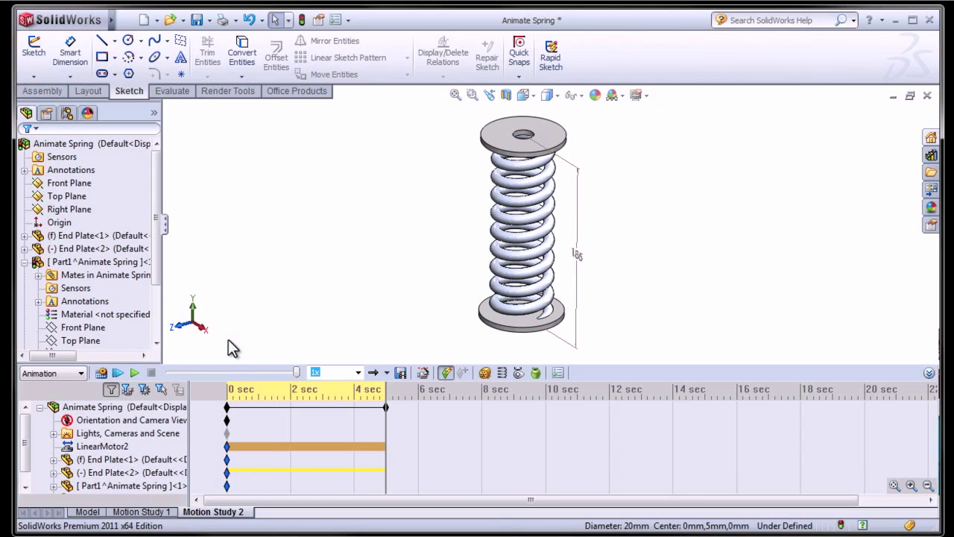
click(118, 373)
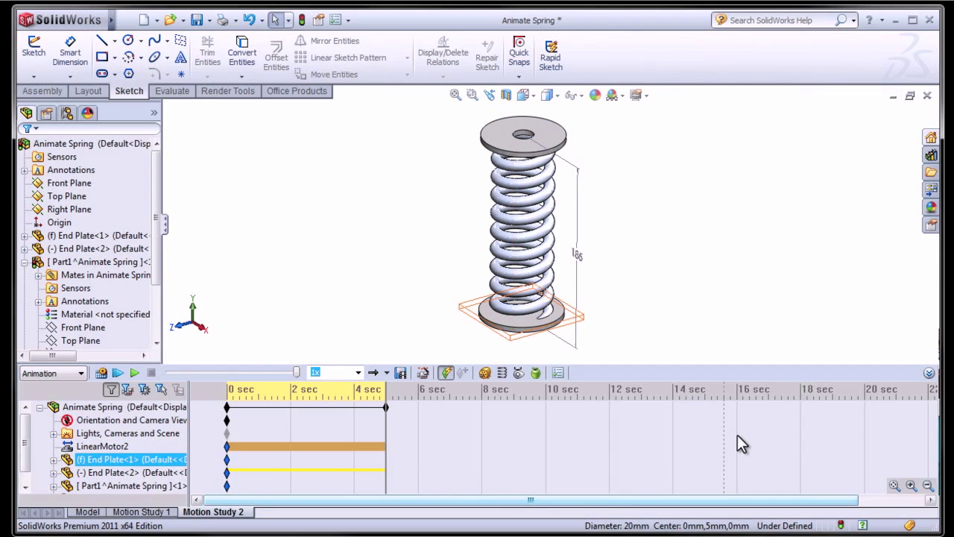
Return to the model, edit the spring part in context and show its feature dimensions
click(86, 511)
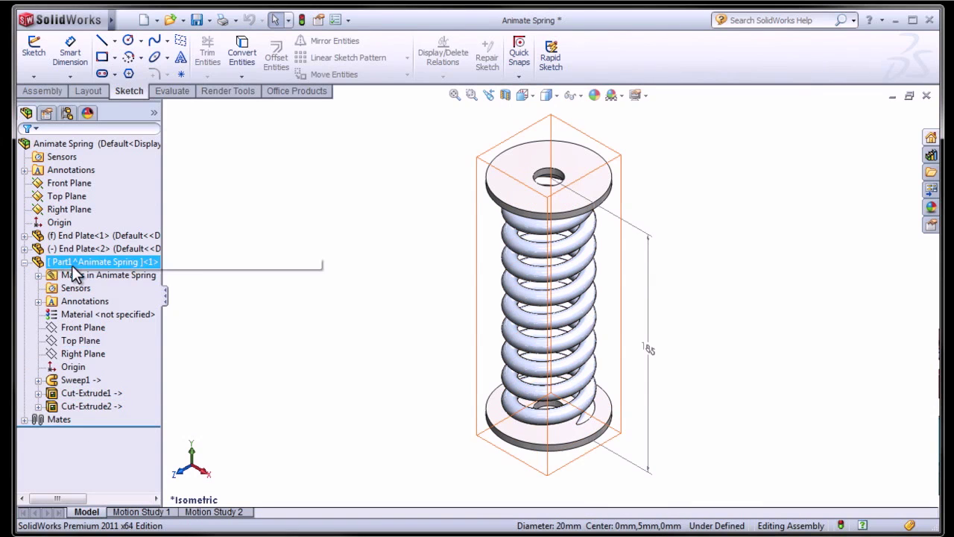
click(89, 262)
click(100, 224)
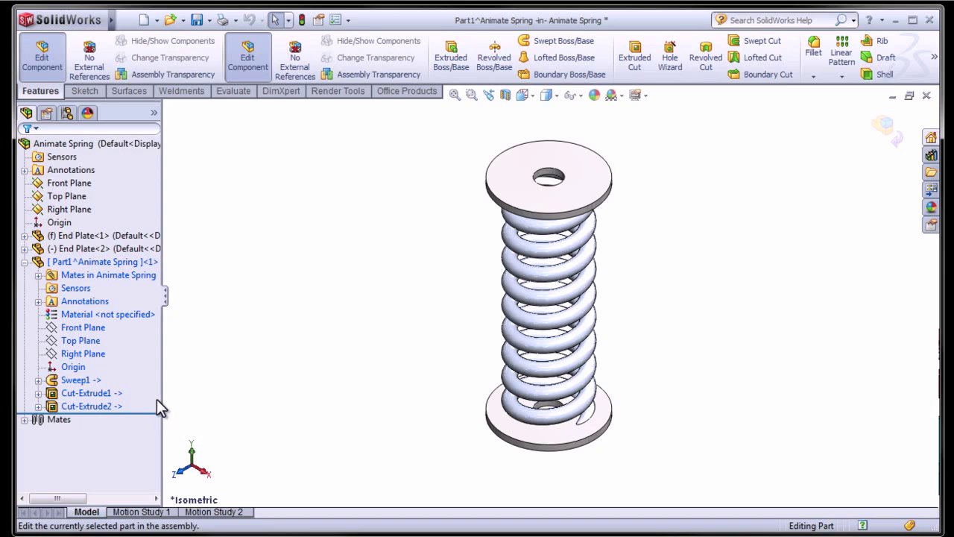
click(93, 303)
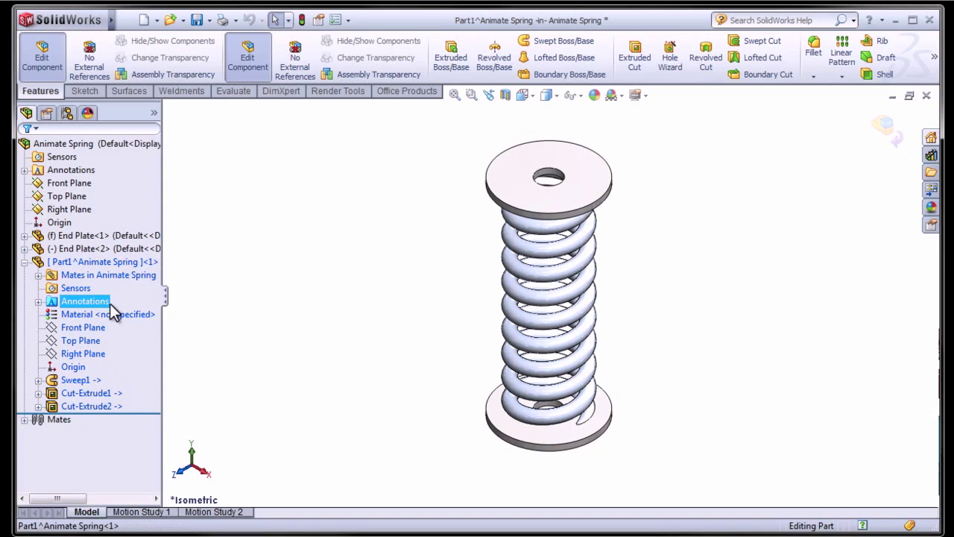
right_click(99, 302)
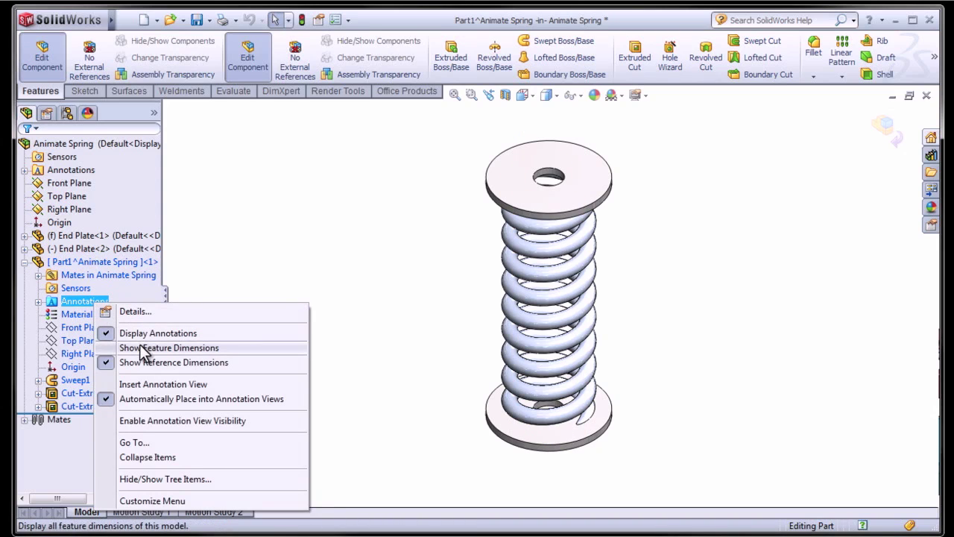
click(117, 345)
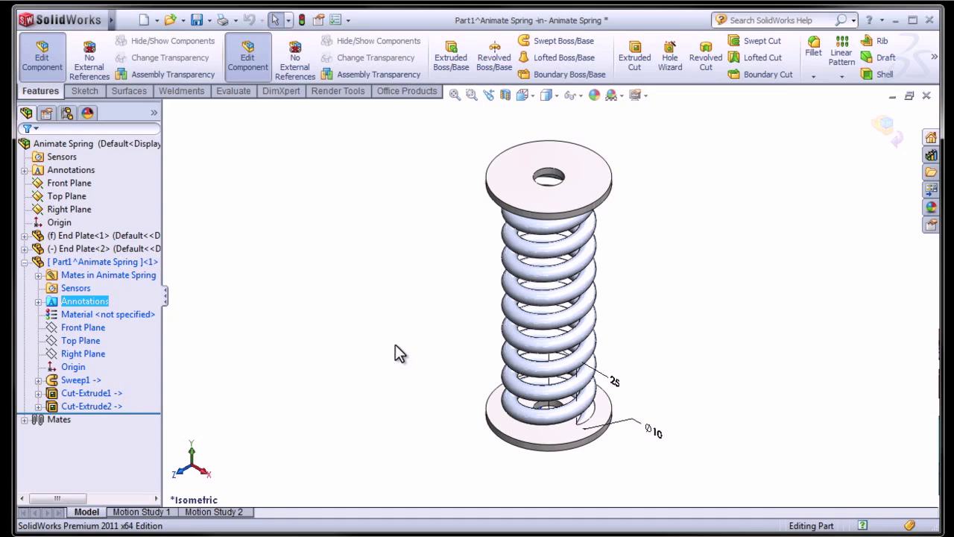
mouse_move(936, 60)
click(779, 105)
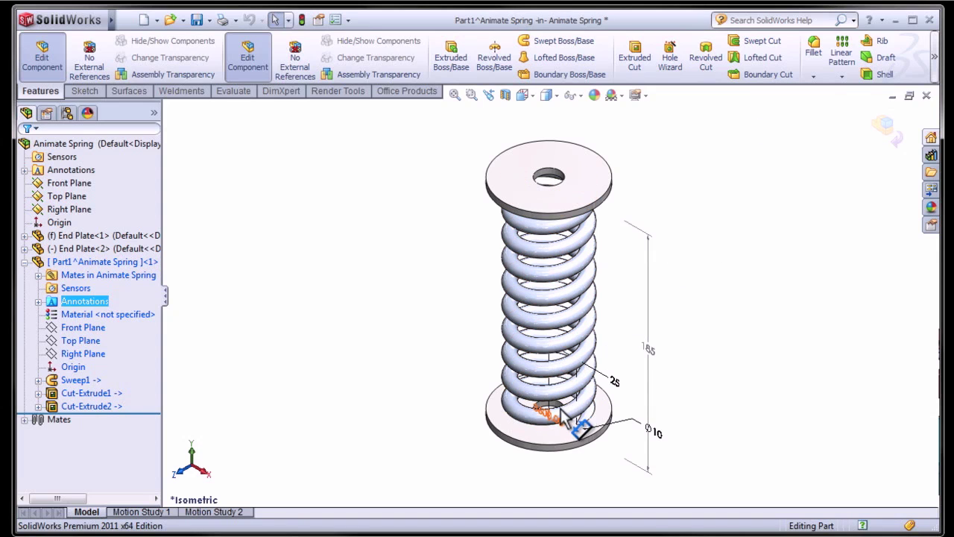
Add an equation to the spring's 25 mm sketch dimension, "D2@Sketch2" = 25
click(615, 382)
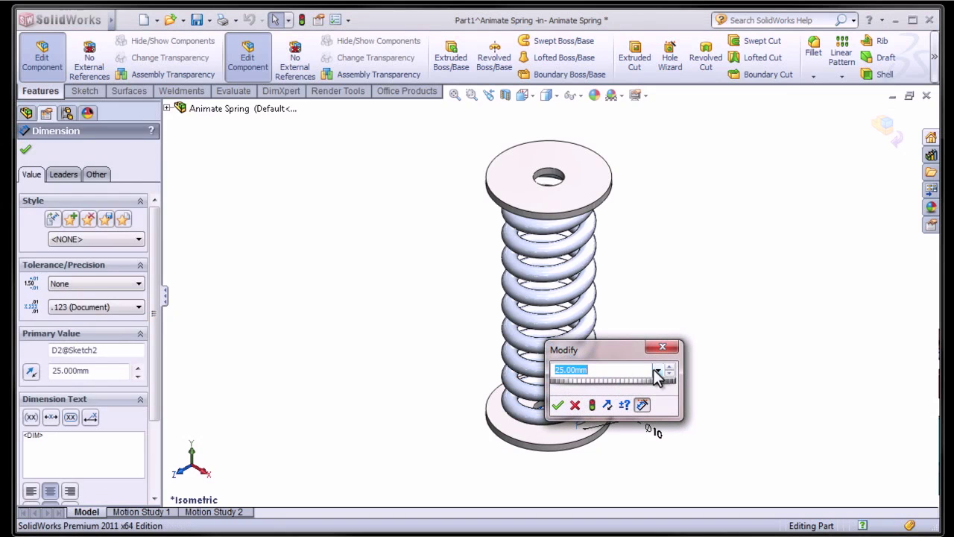
click(657, 371)
click(617, 384)
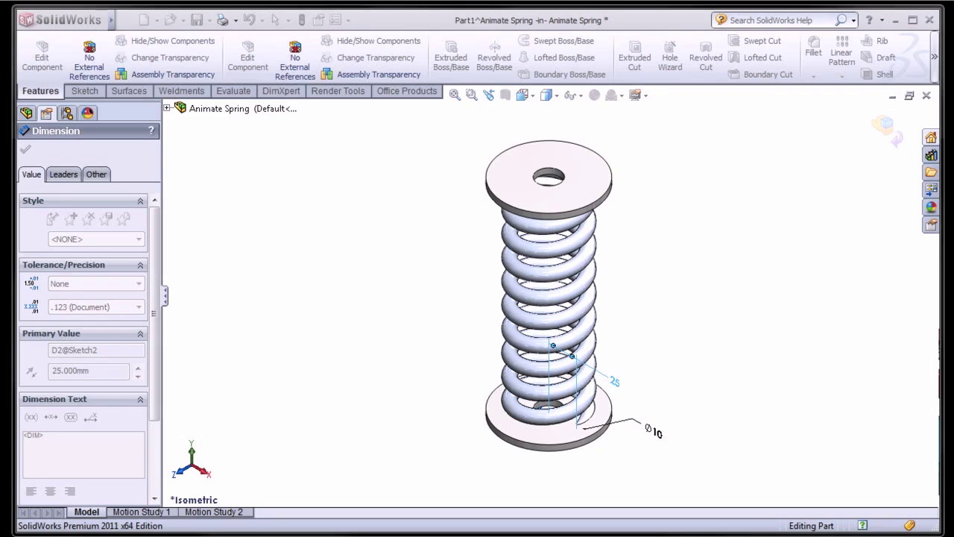
mouse_move(221, 43)
mouse_down()
mouse_move(235, 30)
mouse_move(223, 29)
mouse_up()
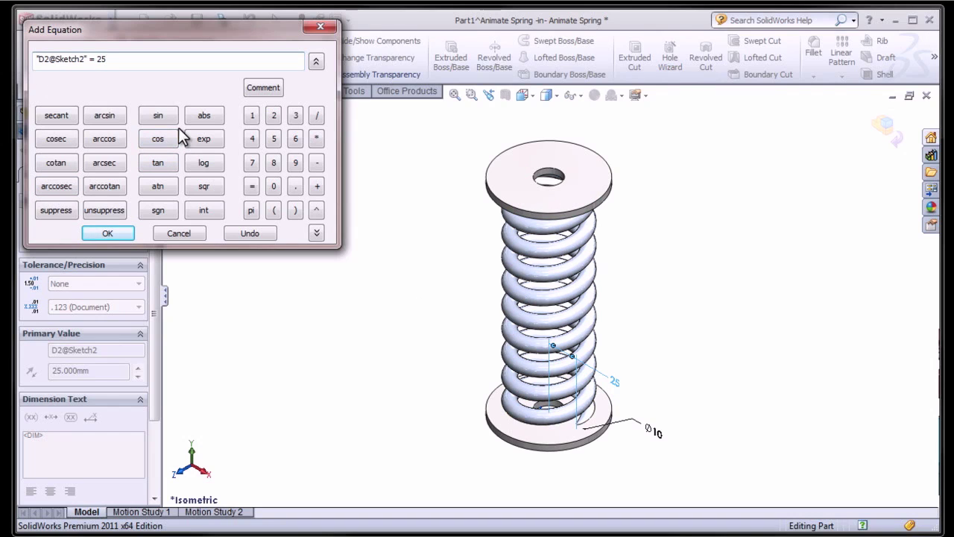
key(Return)
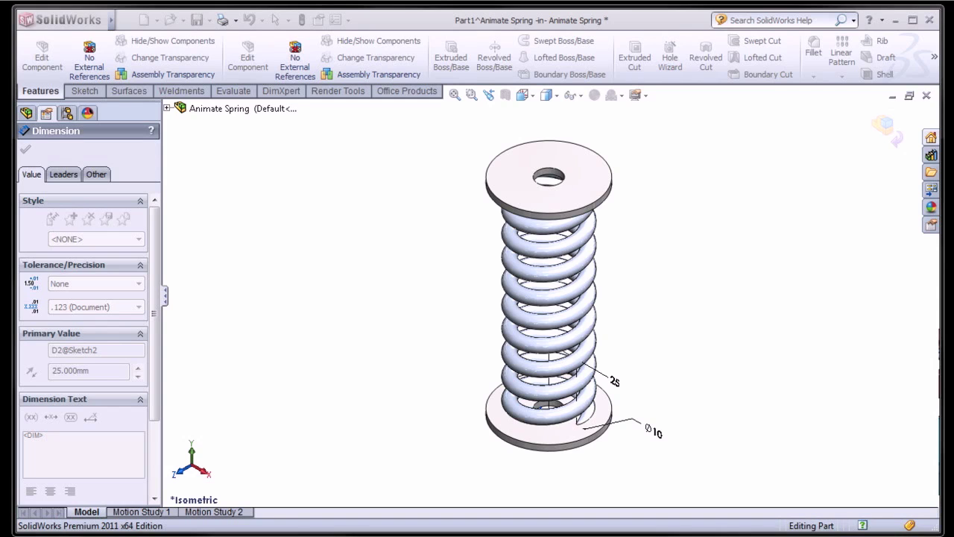
Change the equation to "D2@Sketch2" = 25*(185/"RD1@Annotations@Animate Spring.Assembly"), using the plate-distance reference dimension, and accept the equations
drag(500, 0, 245, 42)
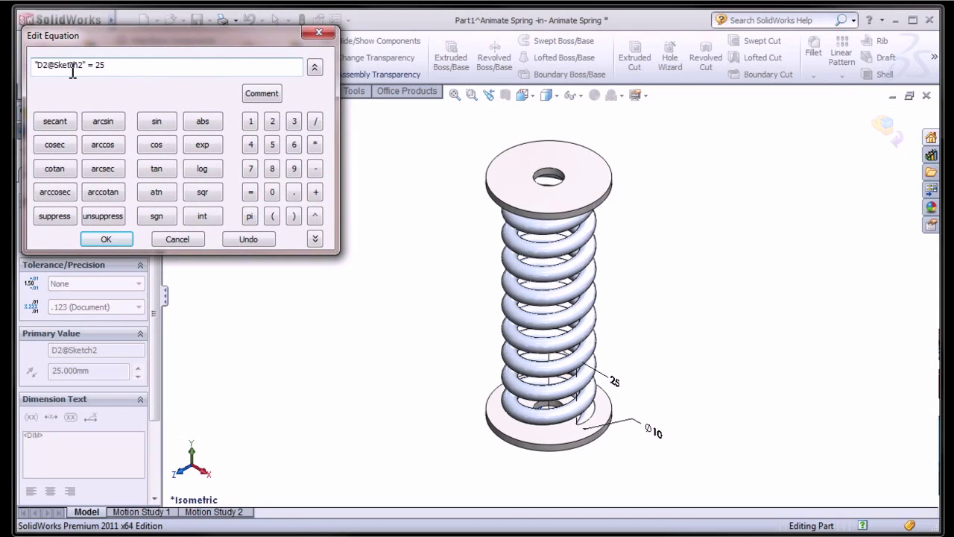
text(*(185/)
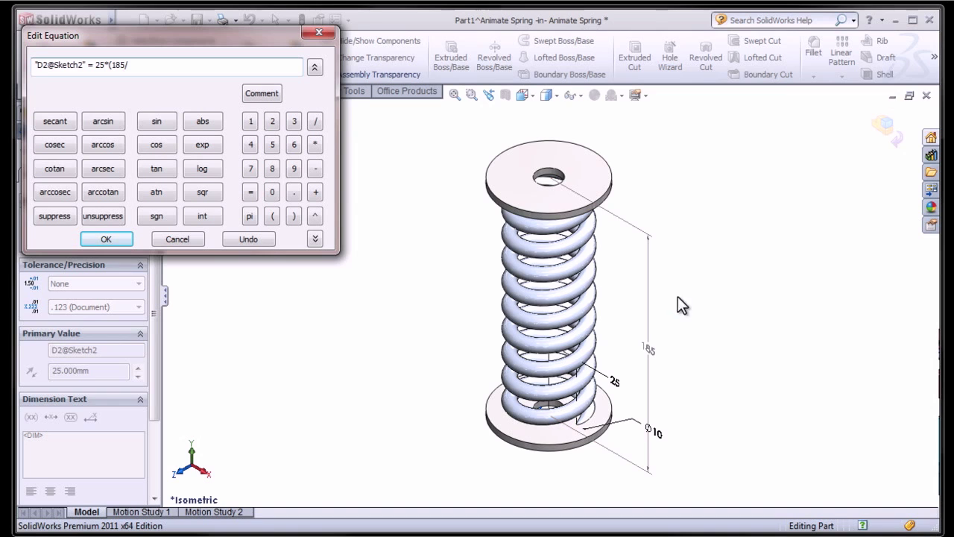
click(666, 366)
text())
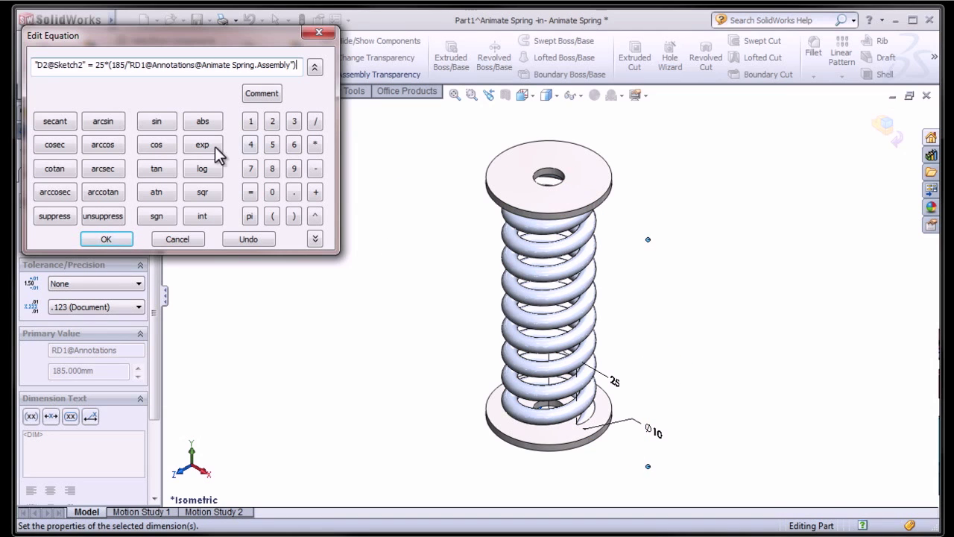
click(124, 240)
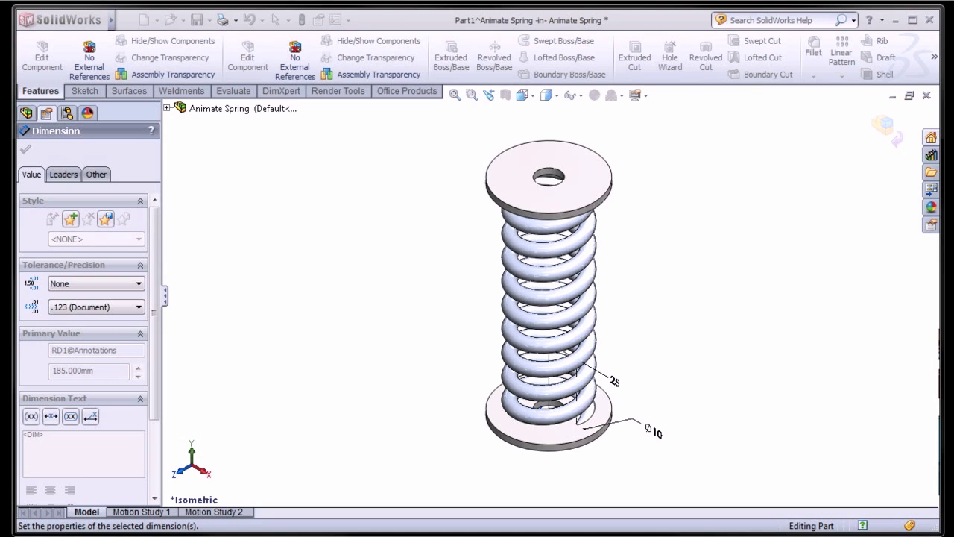
drag(303, 16, 364, 27)
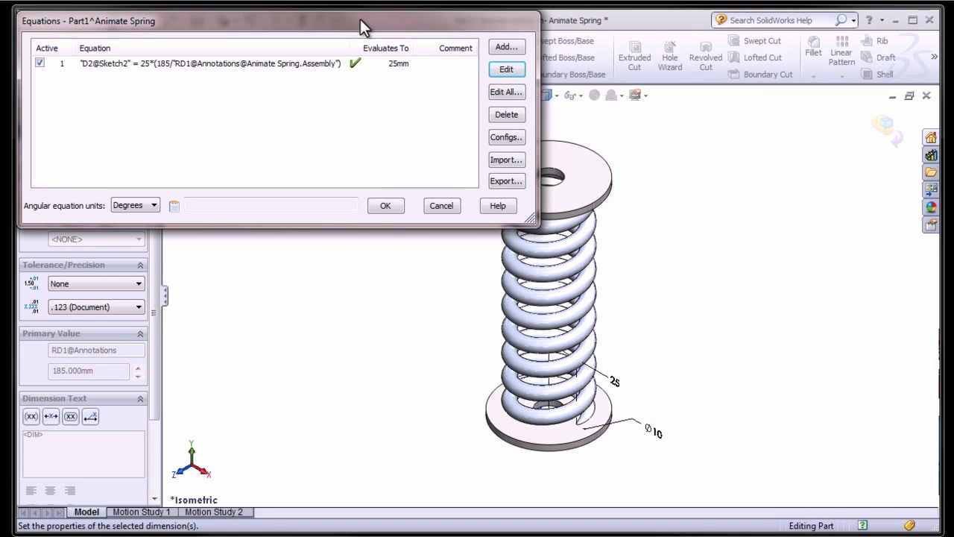
click(385, 207)
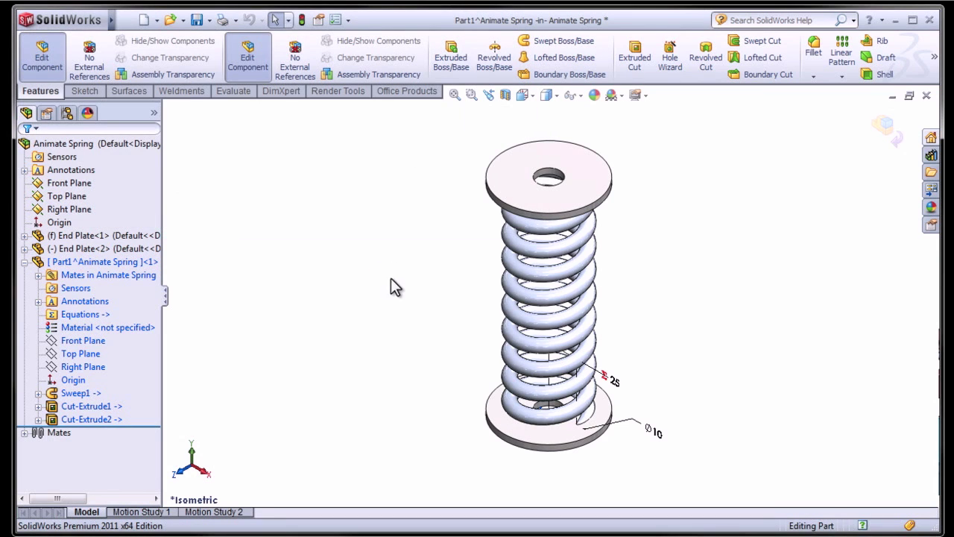
Leave part editing to return to the assembly, reopen Motion Study 2 and recalculate it with the equation-driven spring
click(907, 130)
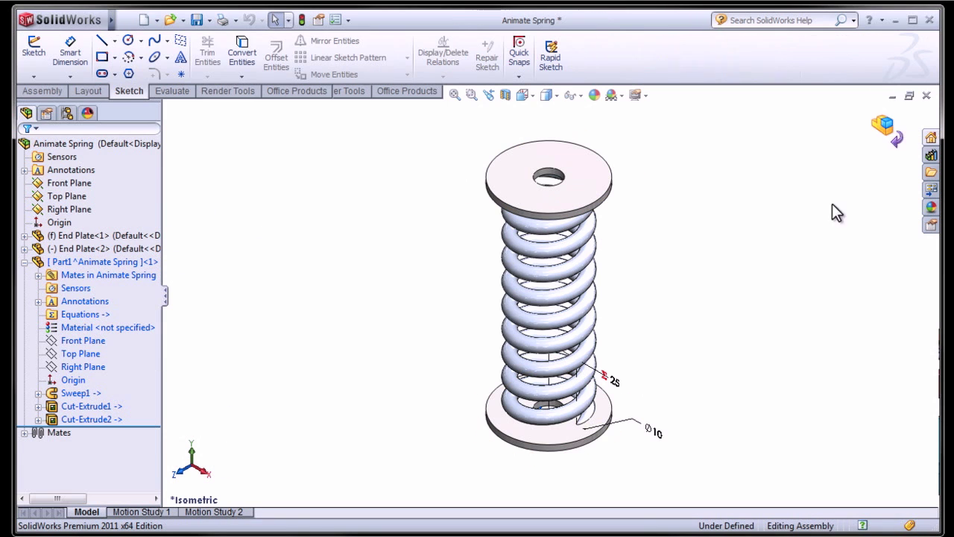
click(209, 513)
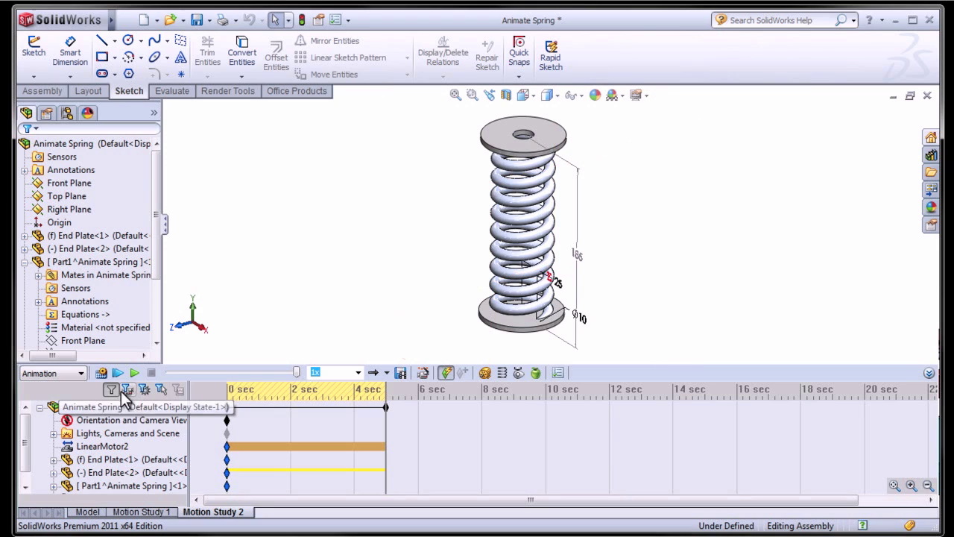
click(101, 373)
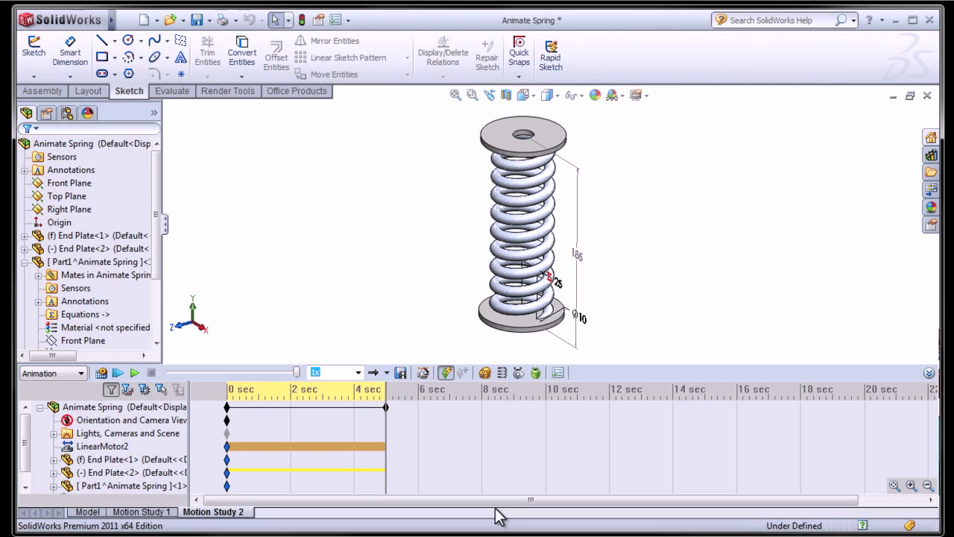
click(123, 406)
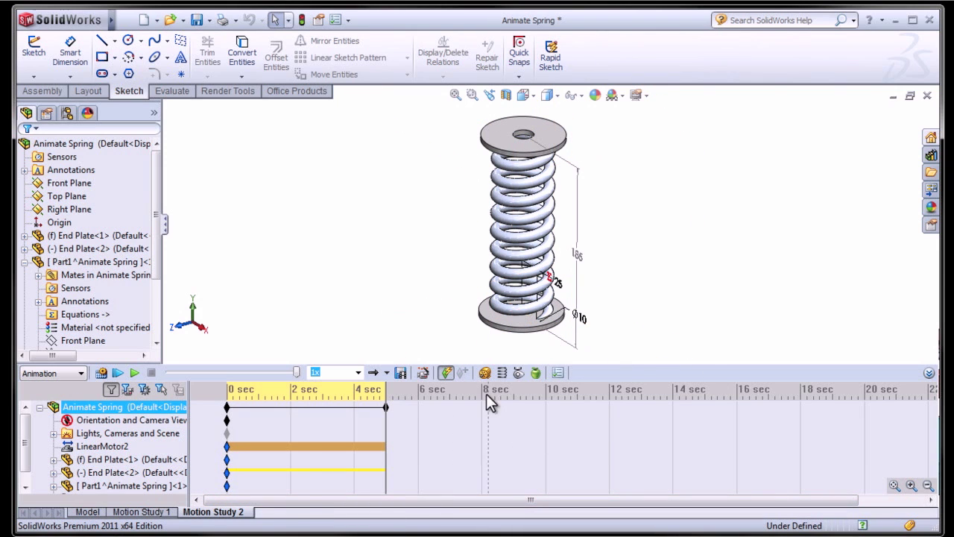
mouse_move(272, 371)
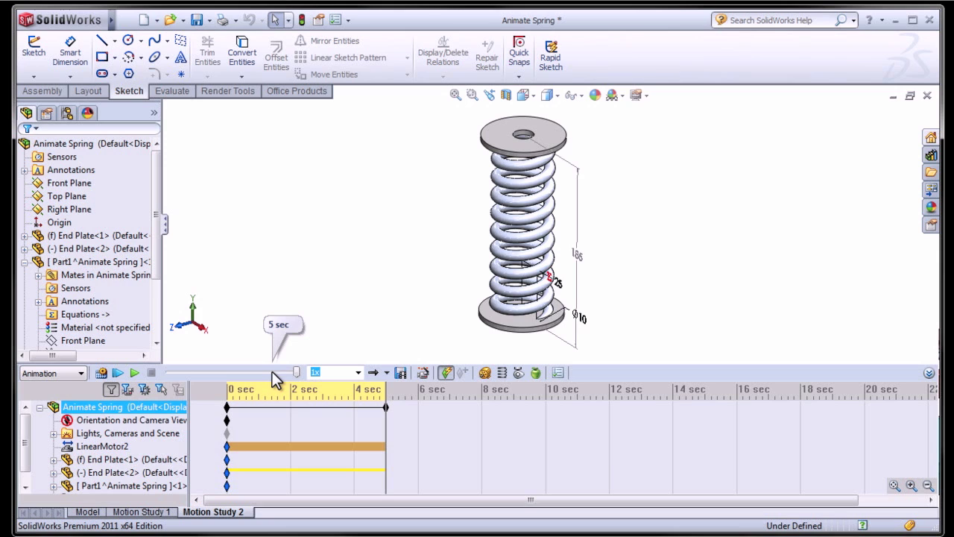